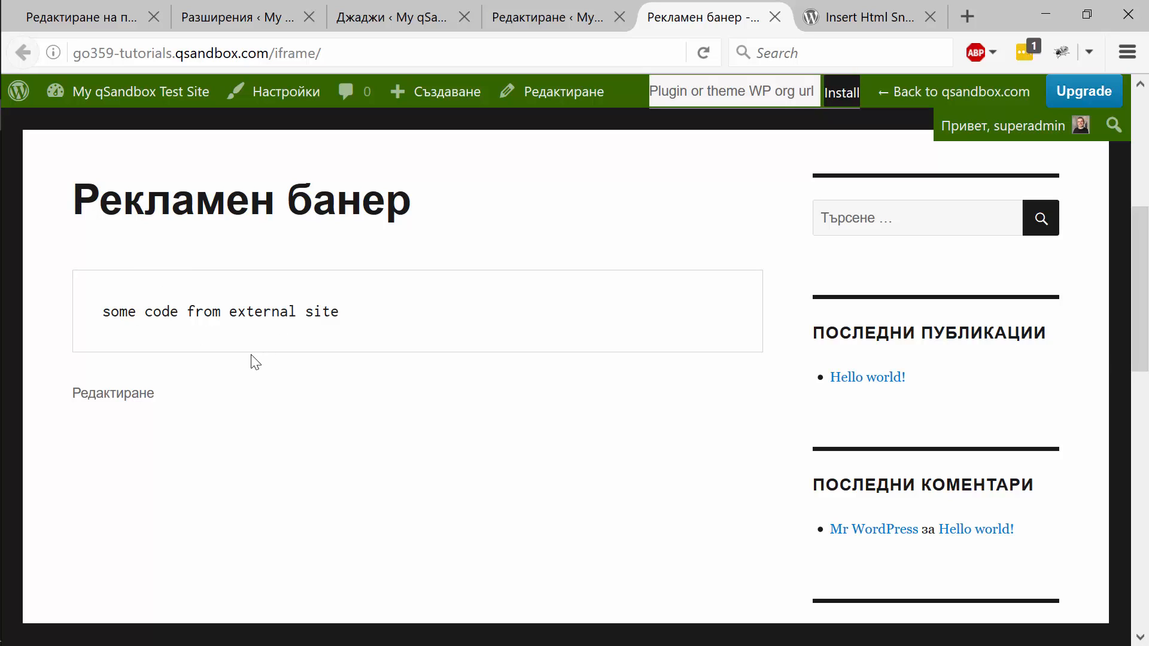
Step: Examine the published "Рекламен банер" page for the external-site code embedded in its content and in its sidebar
{"action": "scroll", "coordinate": [506, 355], "scroll_direction": "down", "scroll_amount": 1}
{"action": "scroll", "coordinate": [507, 355], "scroll_direction": "down", "scroll_amount": 10}
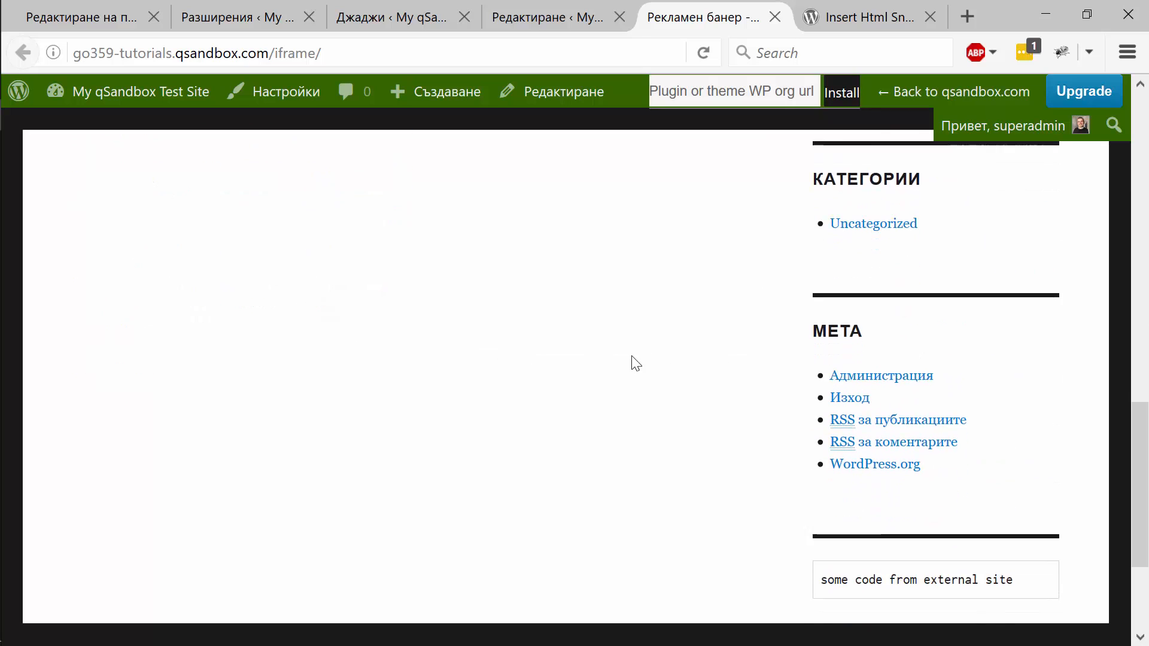
{"action": "left_click_drag", "start_coordinate": [827, 395], "coordinate": [1040, 400]}
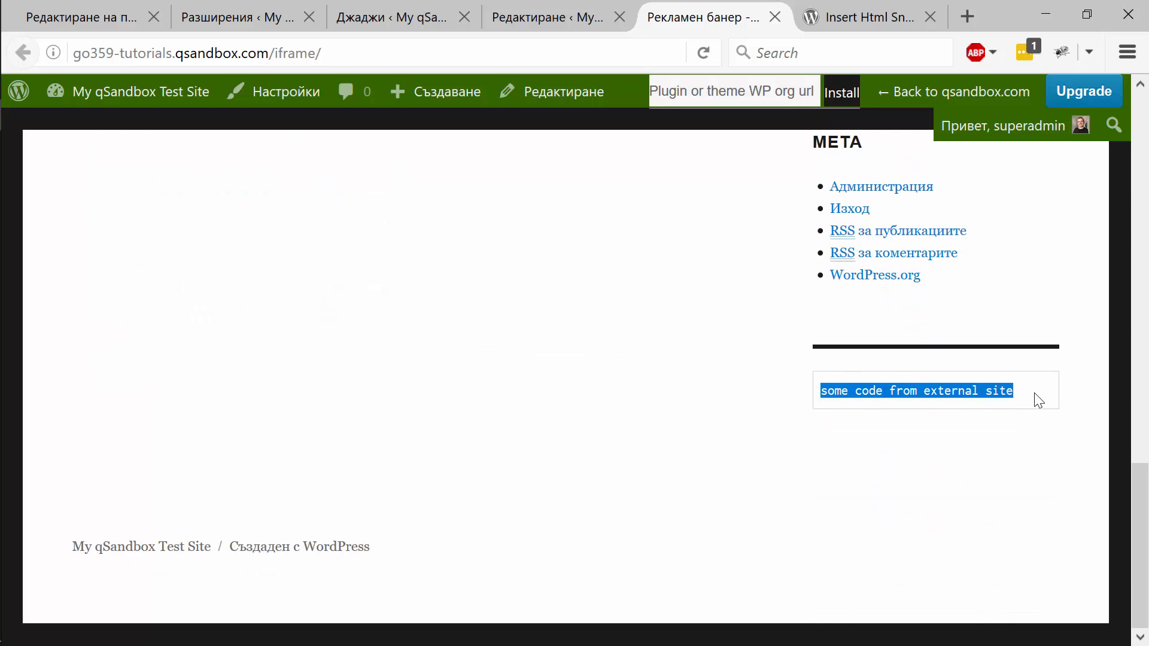
{"action": "left_click", "coordinate": [1037, 401]}
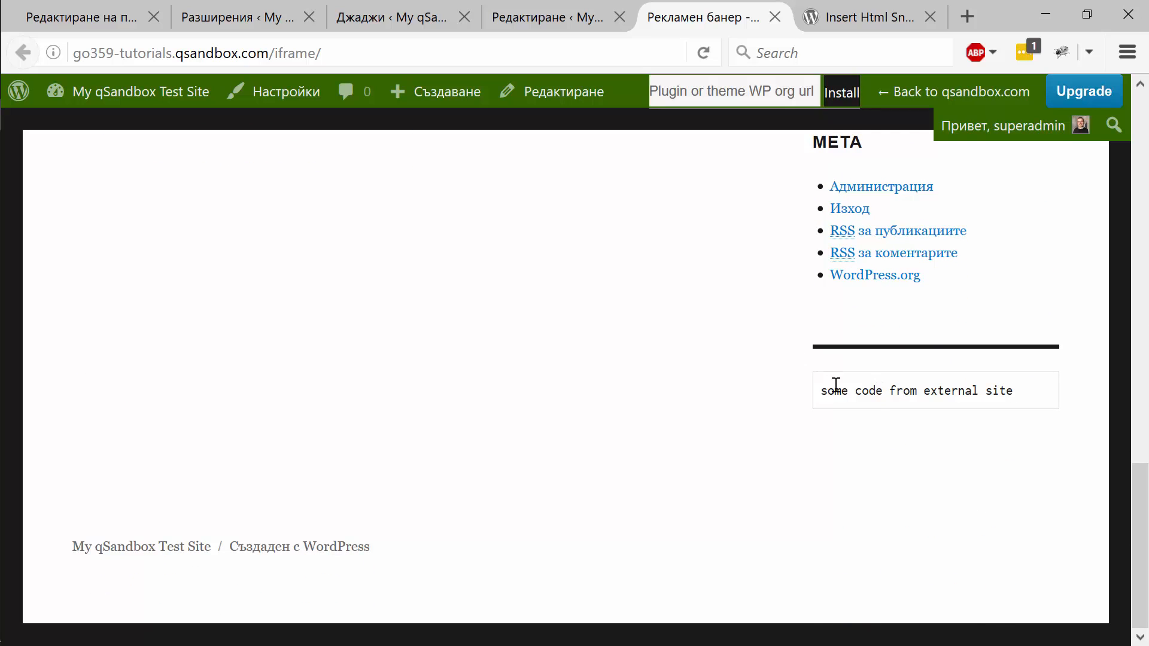
Step: Review the Insert Html Snippet plugin's directory page, the page editor and the widgets, and locate the plugin among the installed plugins
{"action": "left_click", "coordinate": [839, 17]}
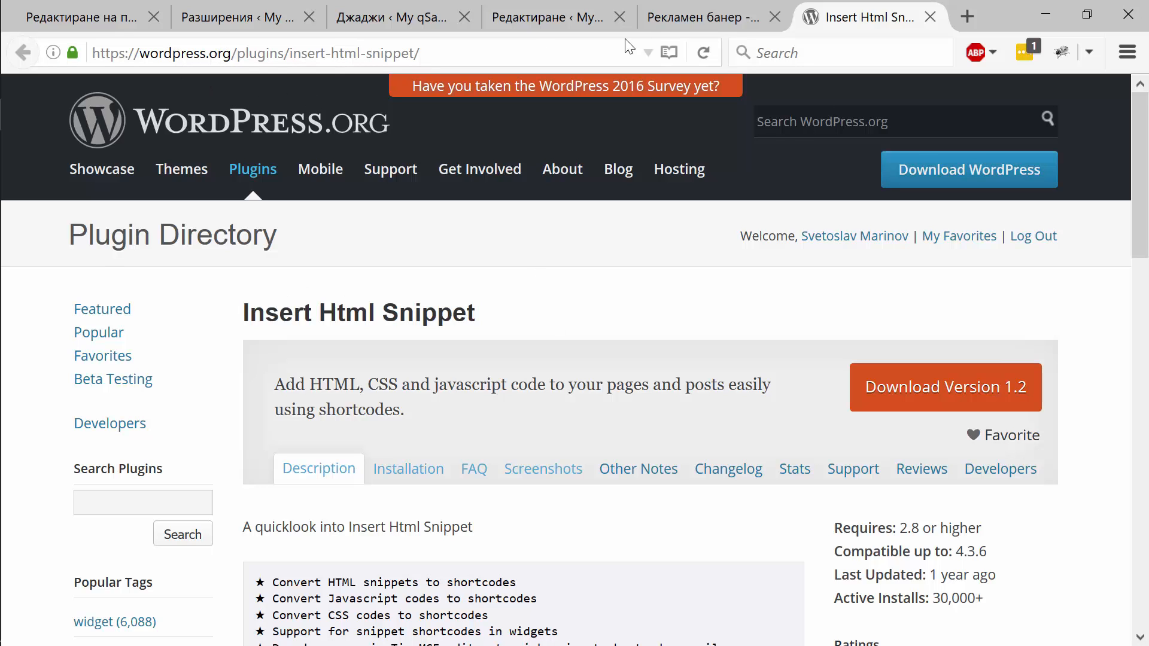
{"action": "left_click", "coordinate": [531, 18]}
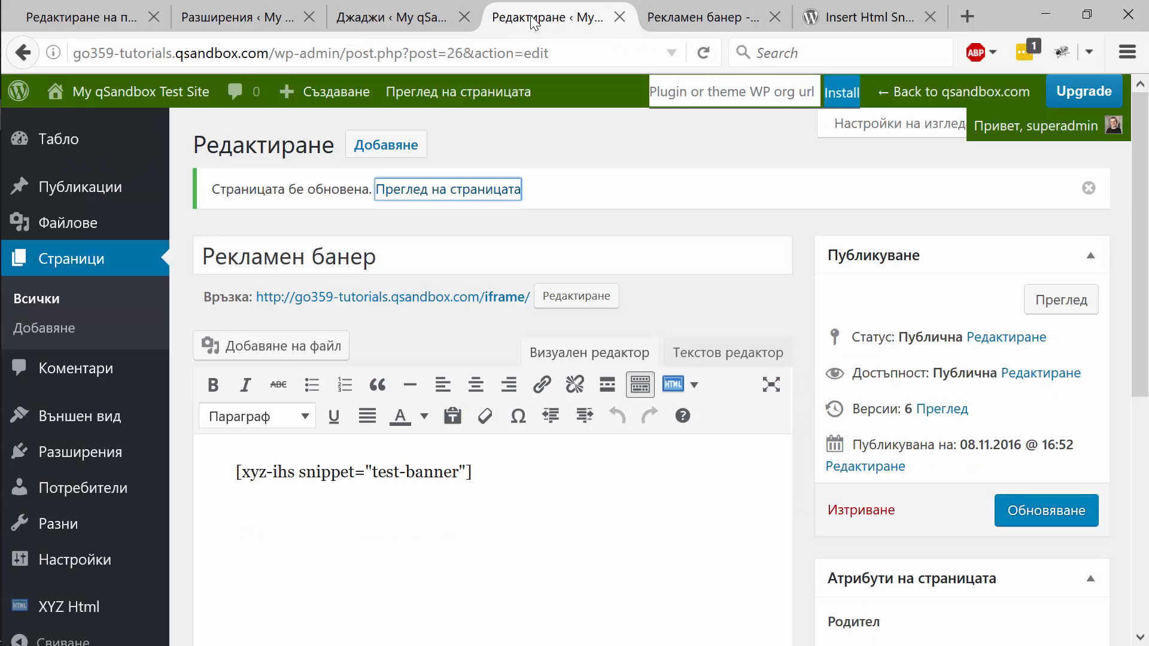
{"action": "left_click", "coordinate": [377, 11]}
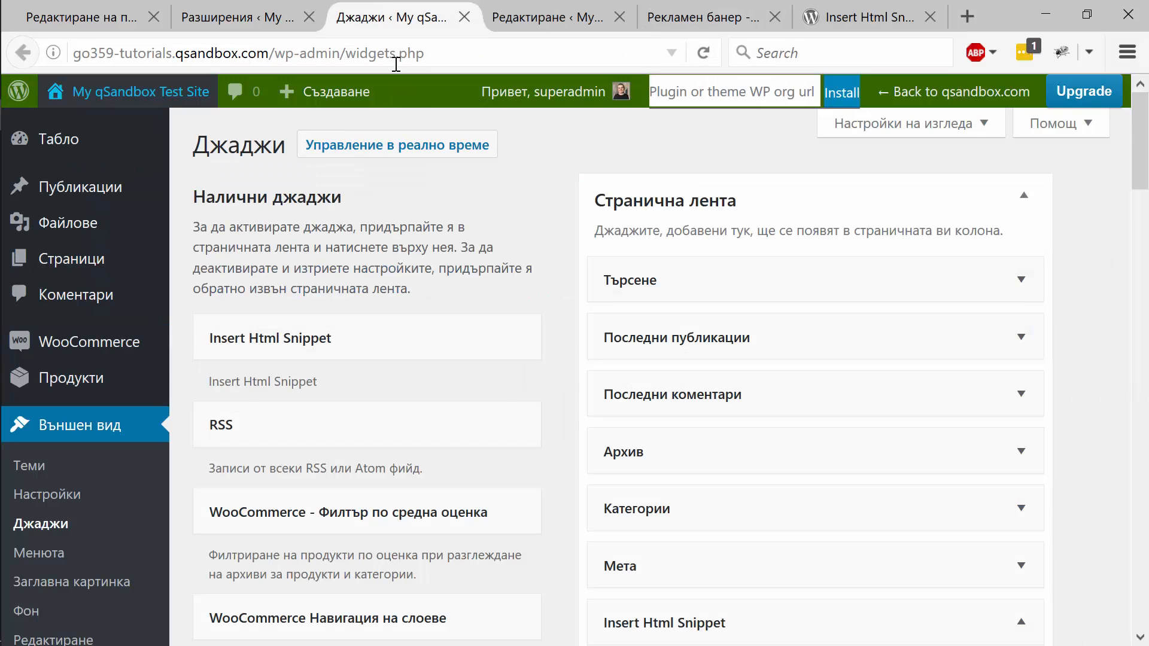
{"action": "left_click", "coordinate": [264, 20]}
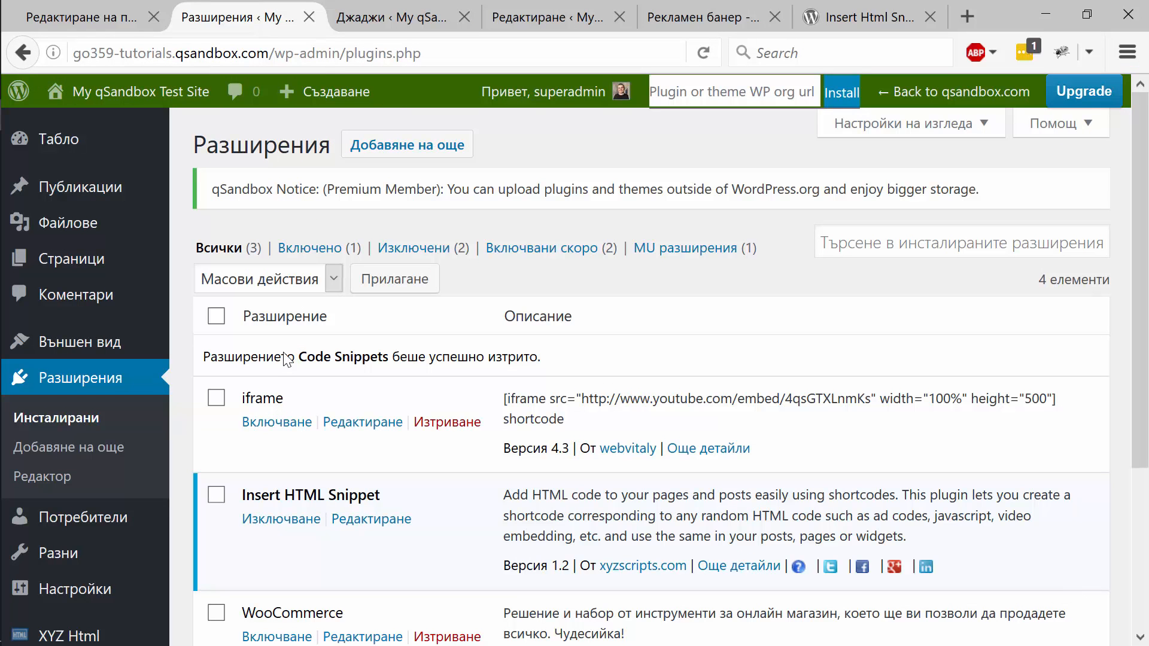
{"action": "scroll", "coordinate": [305, 410], "scroll_direction": "down", "scroll_amount": 3}
{"action": "left_click_drag", "start_coordinate": [242, 378], "coordinate": [414, 381]}
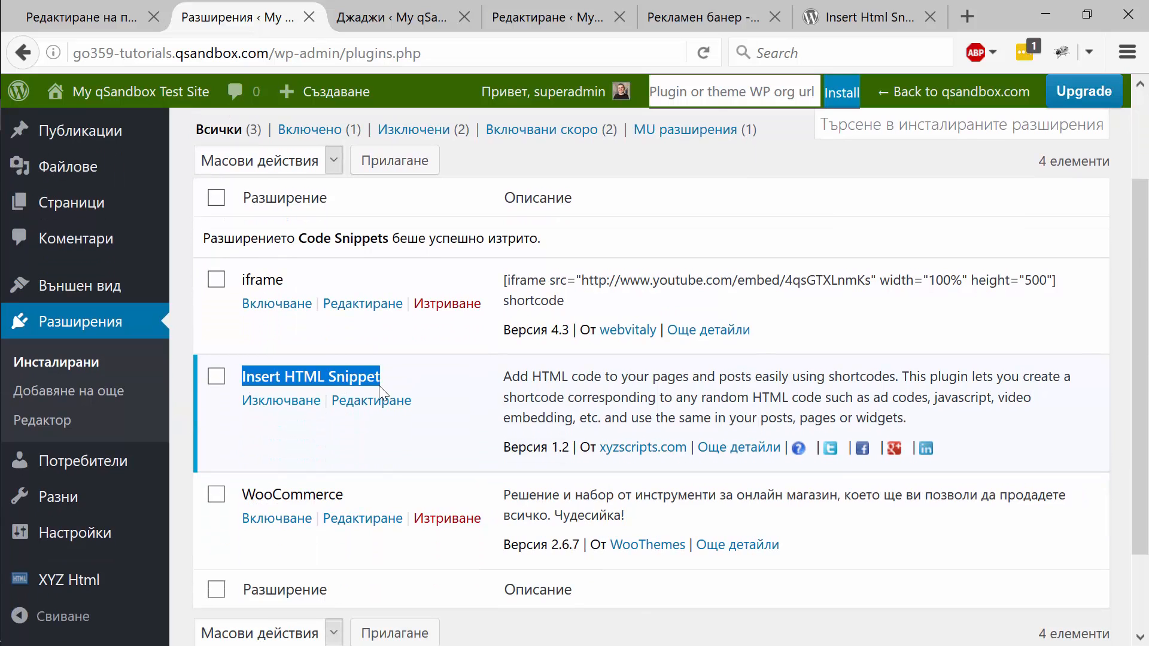
{"action": "scroll", "coordinate": [379, 386], "scroll_direction": "up", "scroll_amount": 3}
{"action": "scroll", "coordinate": [408, 383], "scroll_direction": "down", "scroll_amount": 3}
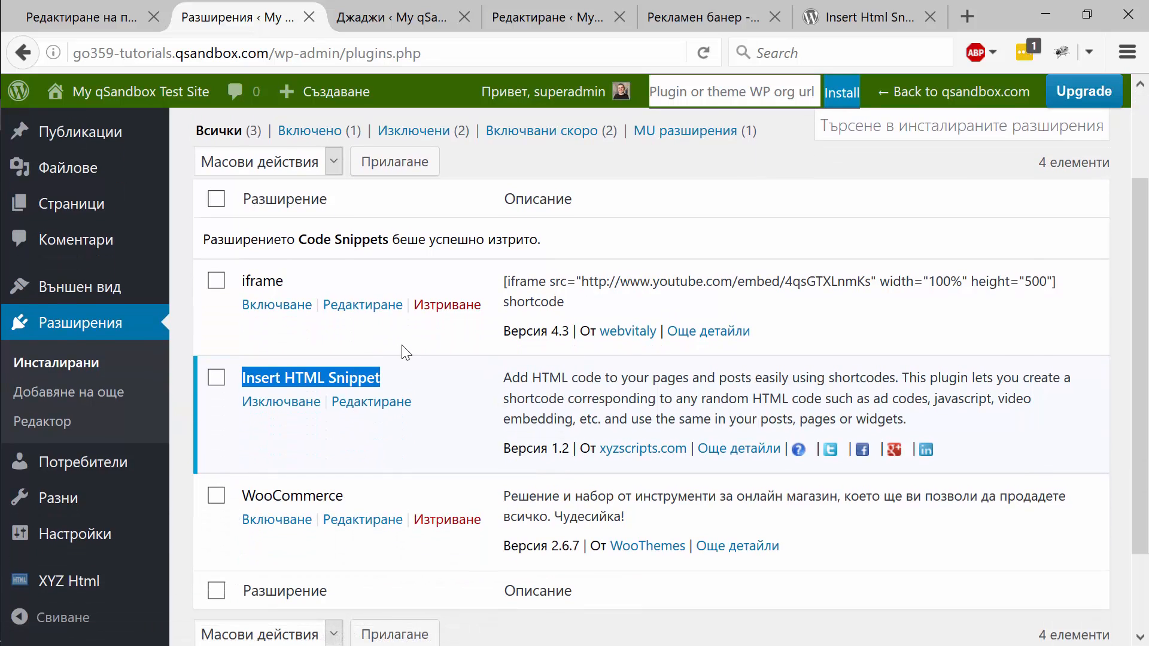
{"action": "scroll", "coordinate": [407, 353], "scroll_direction": "up", "scroll_amount": 2}
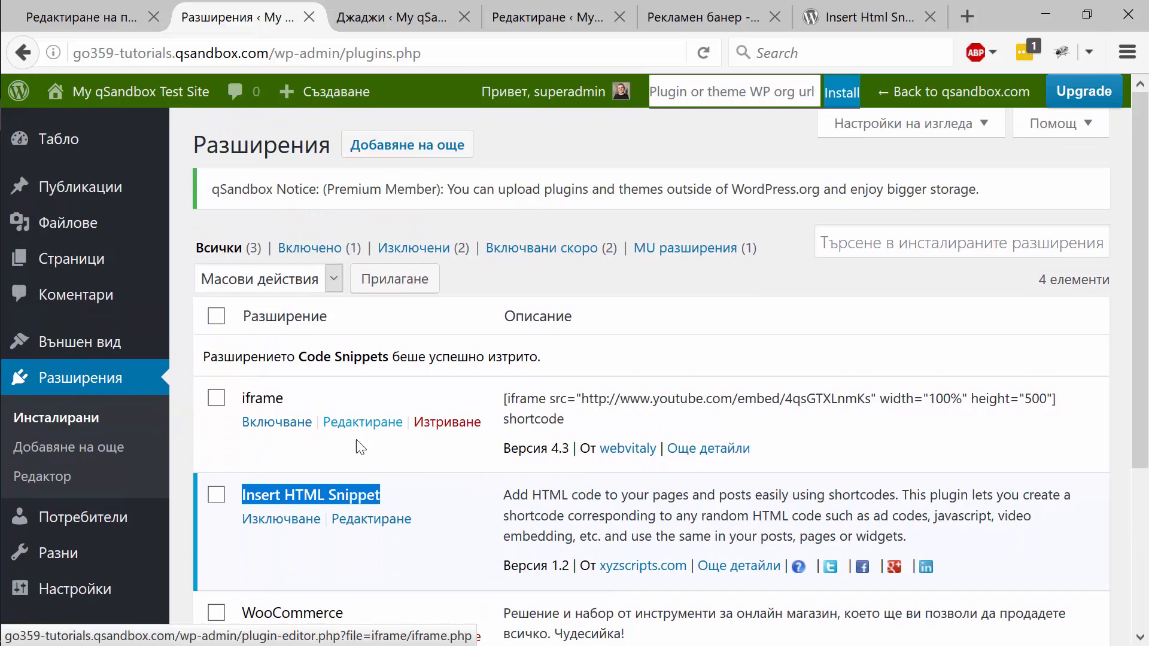
{"action": "scroll", "coordinate": [357, 440], "scroll_direction": "down", "scroll_amount": 4}
Step: Start a new HTML snippet in the XYZ Html plugin with the tracking name "test 2"
{"action": "mouse_move", "coordinate": [89, 582]}
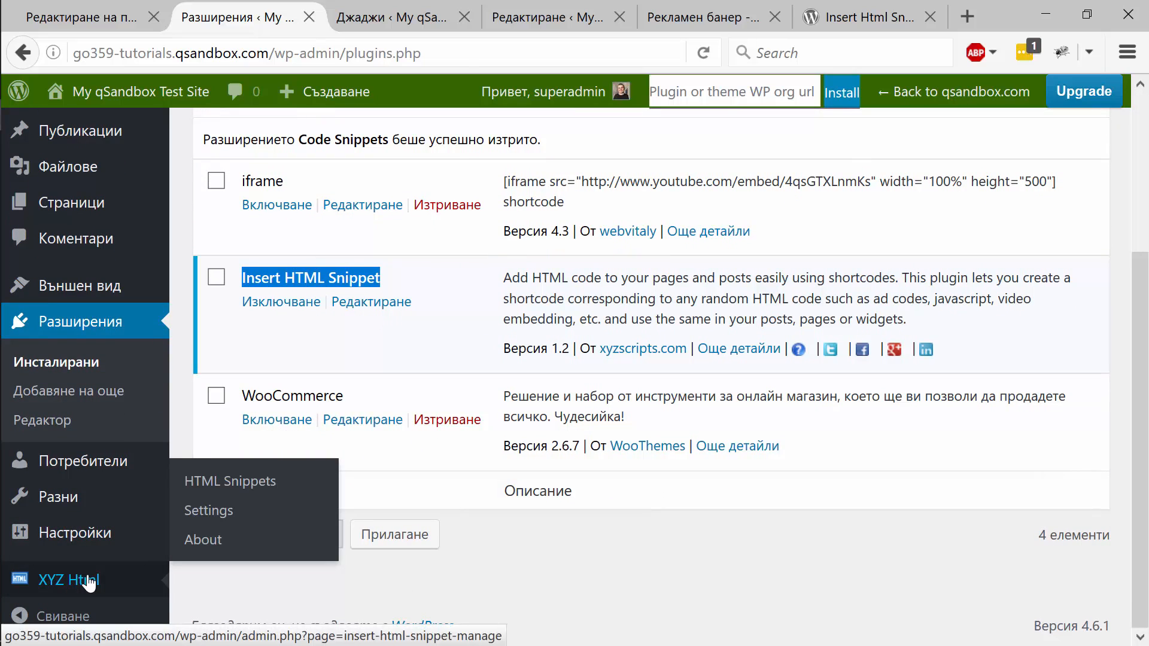
{"action": "left_click", "coordinate": [230, 485]}
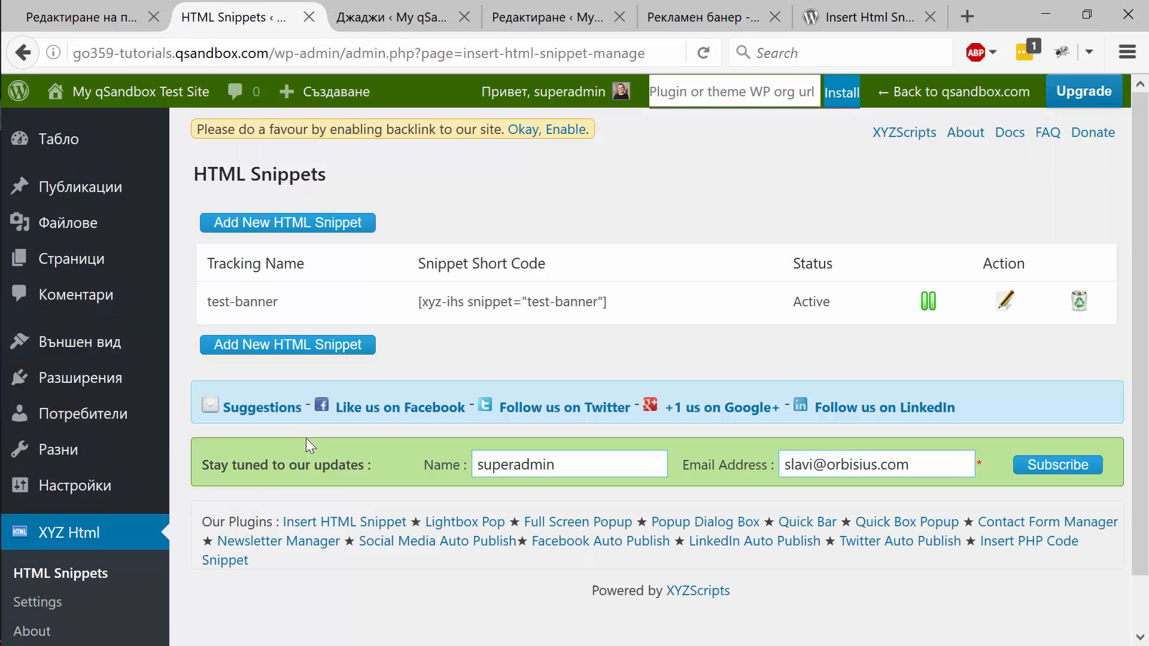
{"action": "left_click", "coordinate": [314, 223]}
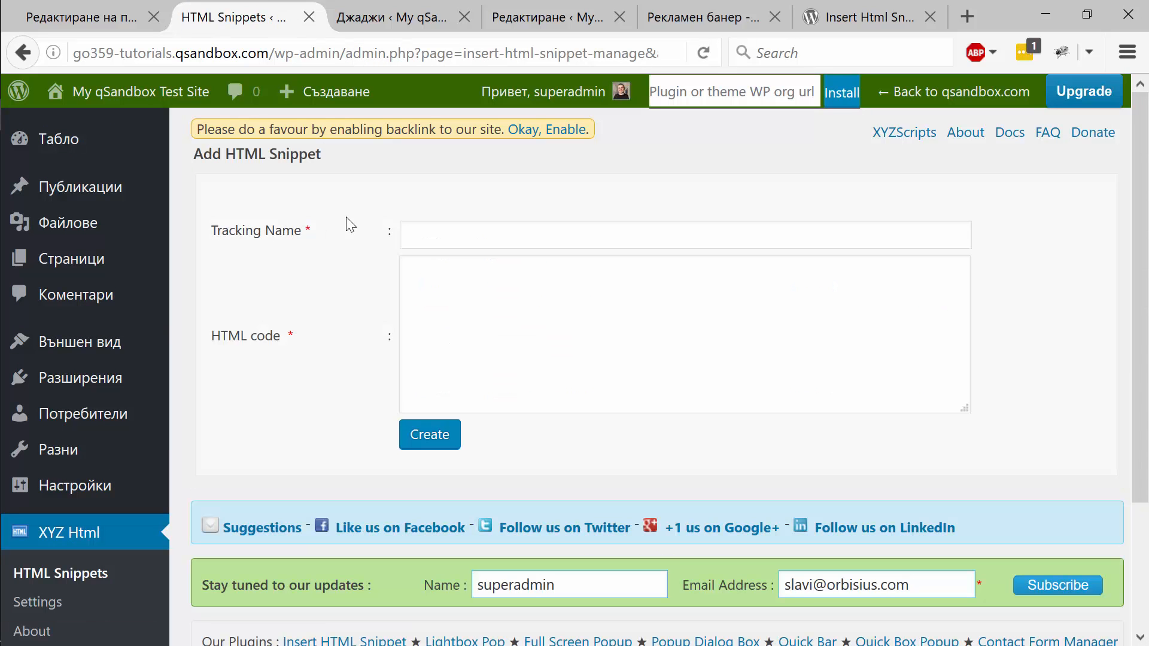
{"action": "left_click", "coordinate": [461, 238]}
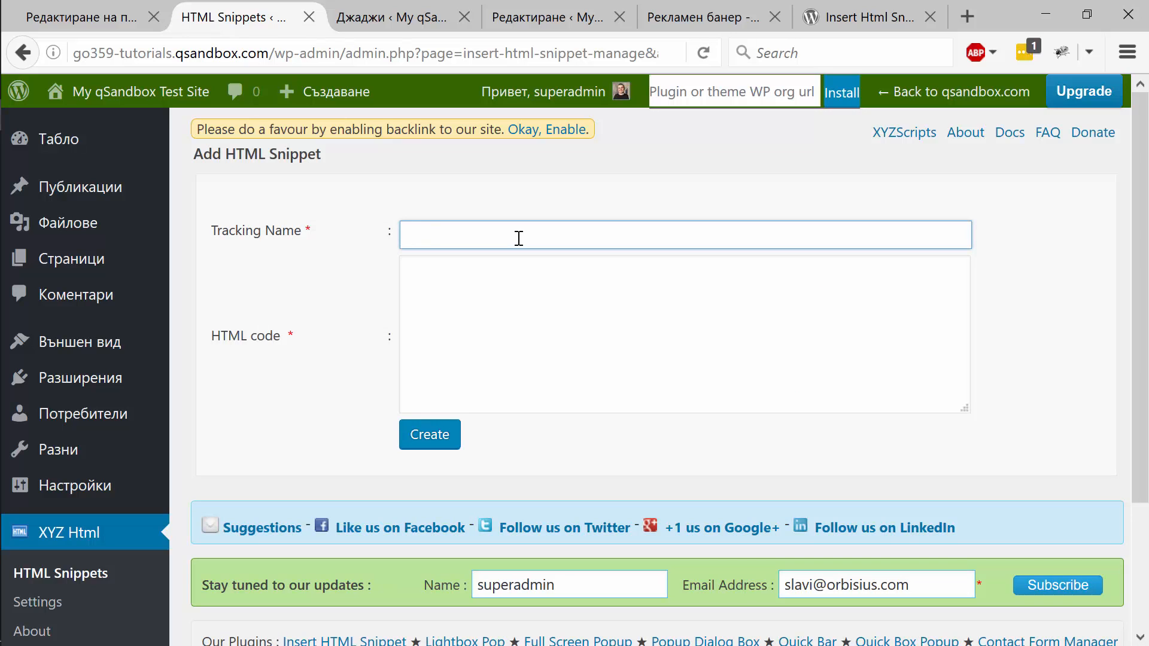
{"action": "type", "text": "test 2"}
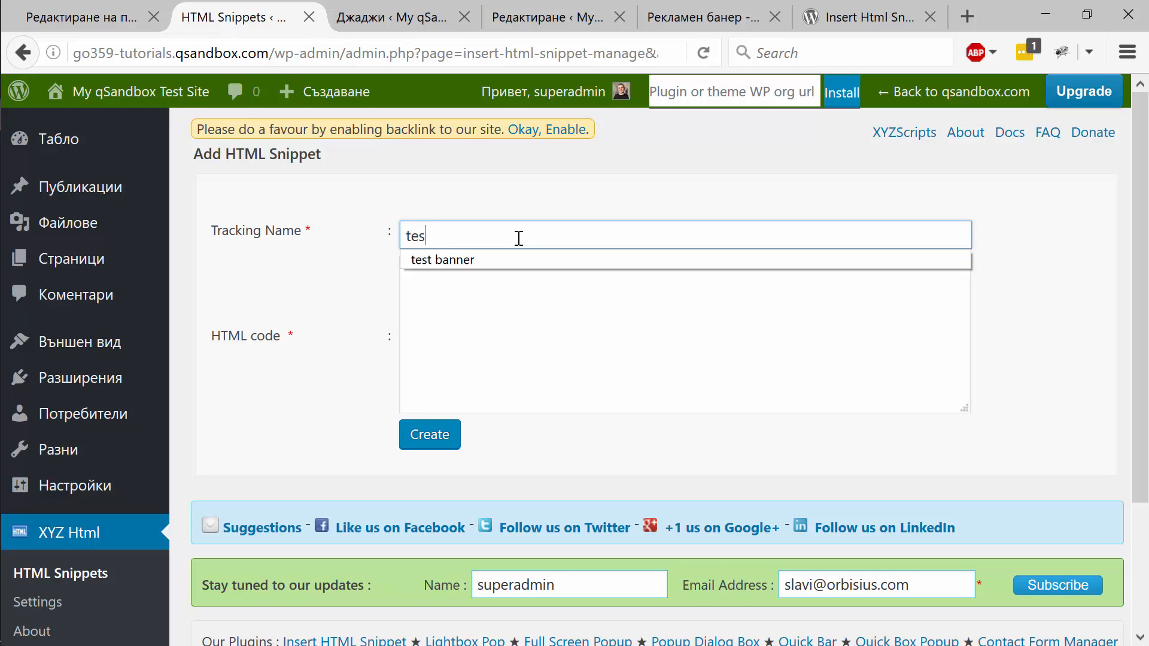
Step: Enter the snippet's HTML code as a div containing an iframe with the source "//orbisius.com"
{"action": "left_click", "coordinate": [455, 300]}
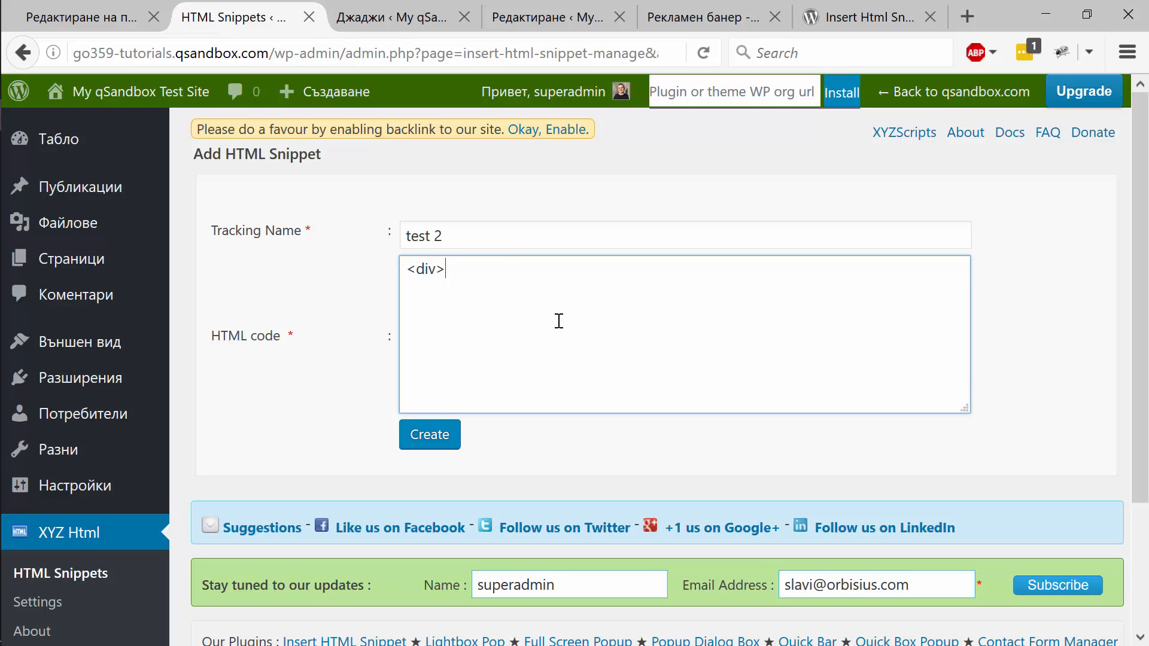
{"action": "type", "text": "<div>"}
{"action": "key", "text": "shift+Up"}
{"action": "key", "text": "ctrl+c"}
{"action": "key", "text": "Down"}
{"action": "key", "text": "ctrl+v"}
{"action": "key", "text": "Up"}
{"action": "key", "text": "Right"}
{"action": "type", "text": "/"}
{"action": "key", "text": "Return"}
{"action": "type", "text": "<iframe"}
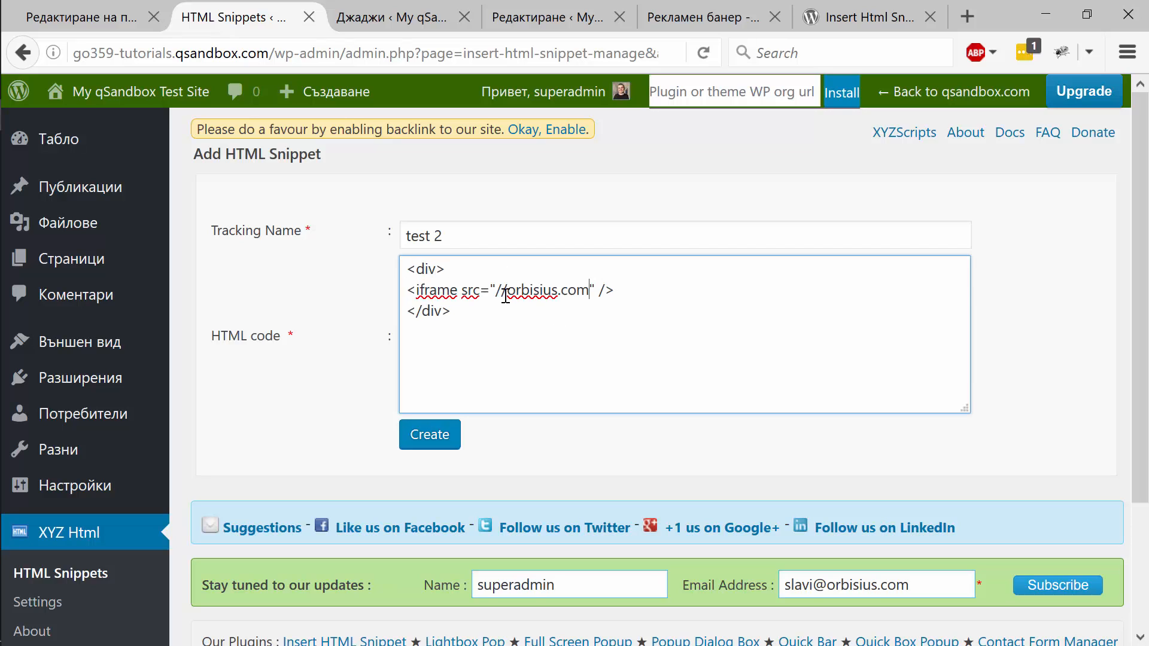
{"action": "left_click", "coordinate": [497, 291]}
{"action": "type", "text": "http://"}
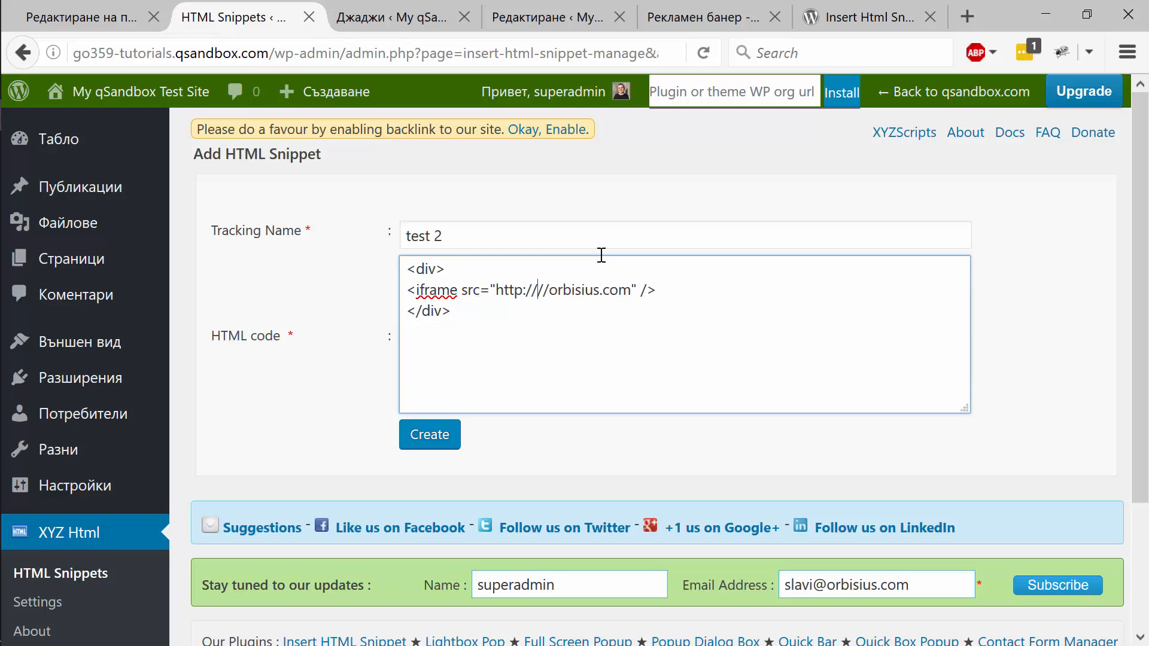
{"action": "key", "text": "BackSpace"}
{"action": "key", "text": "BackSpace"}
{"action": "key", "text": "BackSpace"}
{"action": "key", "text": "BackSpace"}
{"action": "key", "text": "BackSpace"}
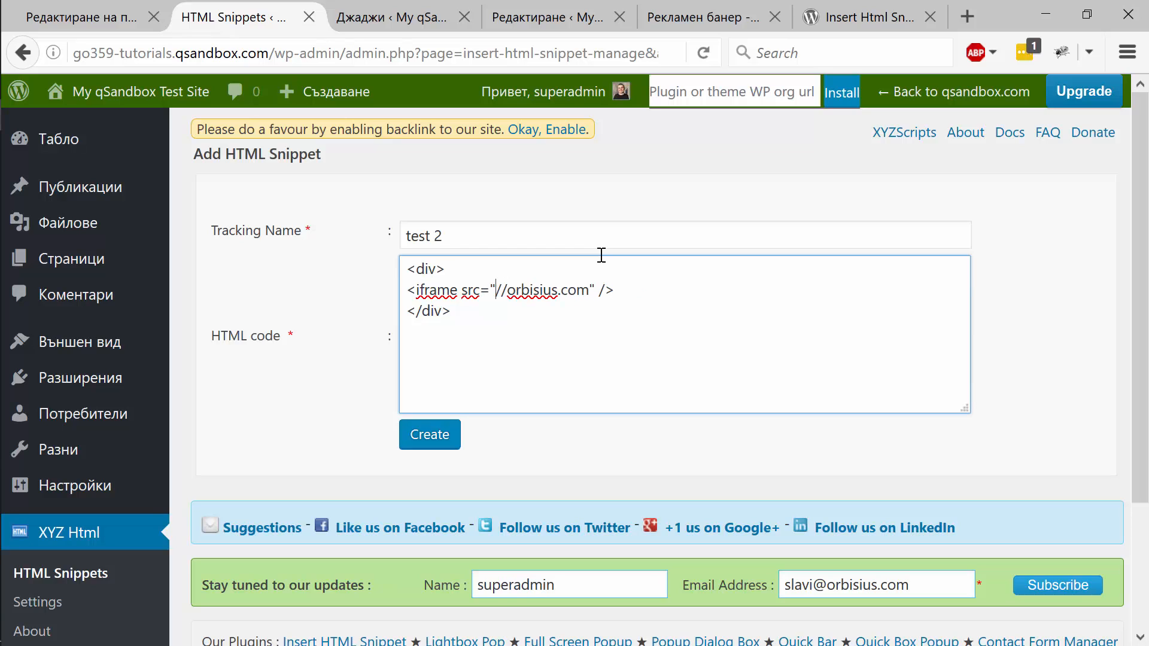
{"action": "left_click_drag", "start_coordinate": [590, 291], "coordinate": [507, 291]}
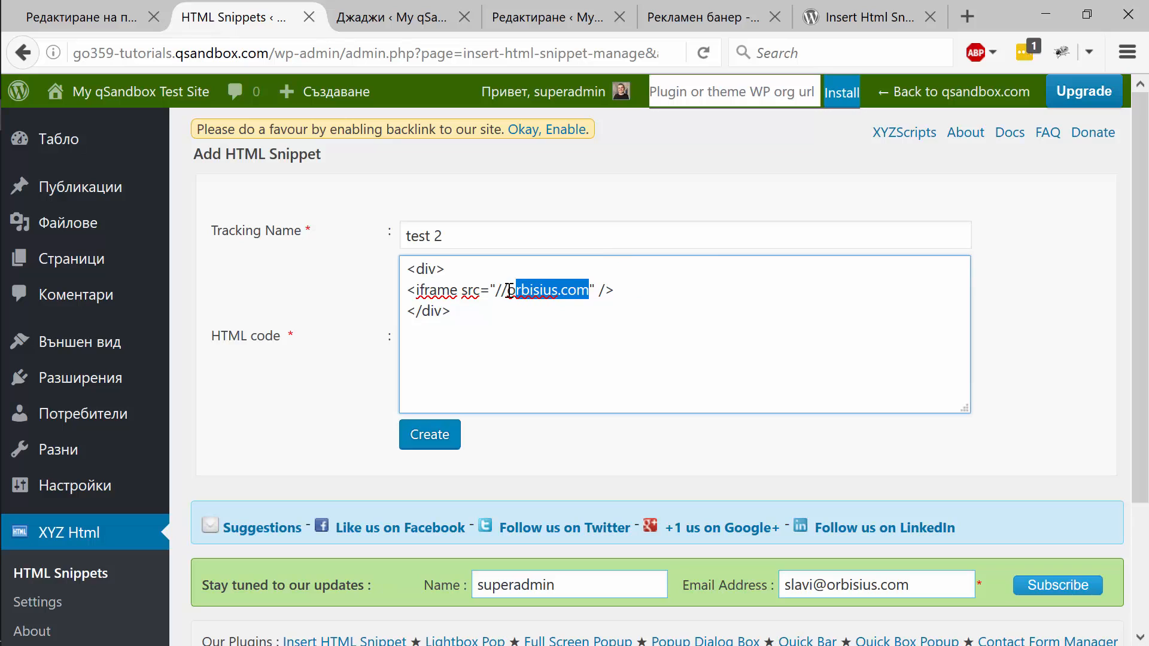
{"action": "left_click", "coordinate": [529, 290]}
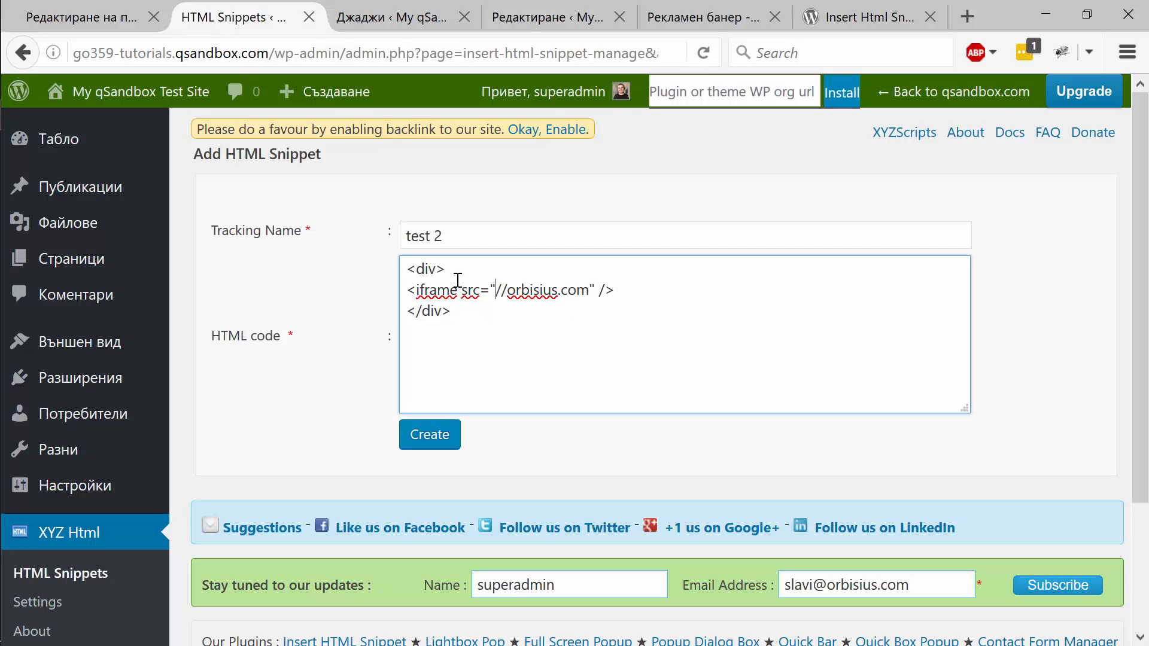
Step: Add style="border:0;" to the iframe tag and create the snippet
{"action": "double_click", "coordinate": [424, 269]}
{"action": "left_click", "coordinate": [440, 291]}
{"action": "type", "text": "style=\"\""}
{"action": "key", "text": "Left"}
{"action": "type", "text": "border:0;"}
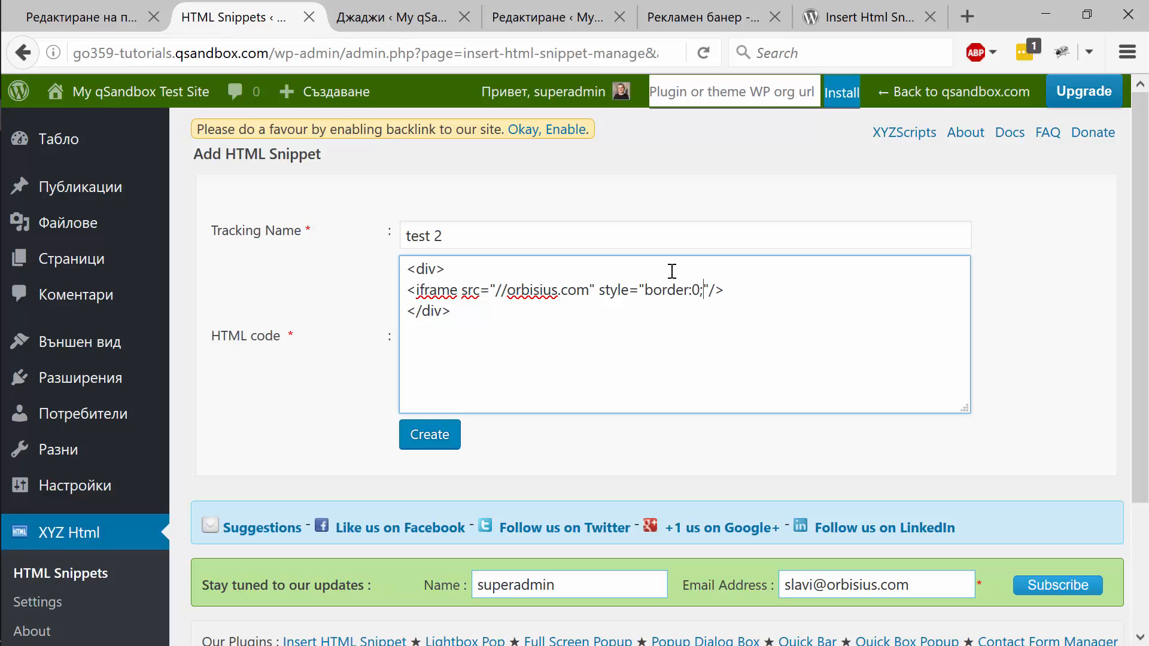
{"action": "left_click", "coordinate": [452, 438]}
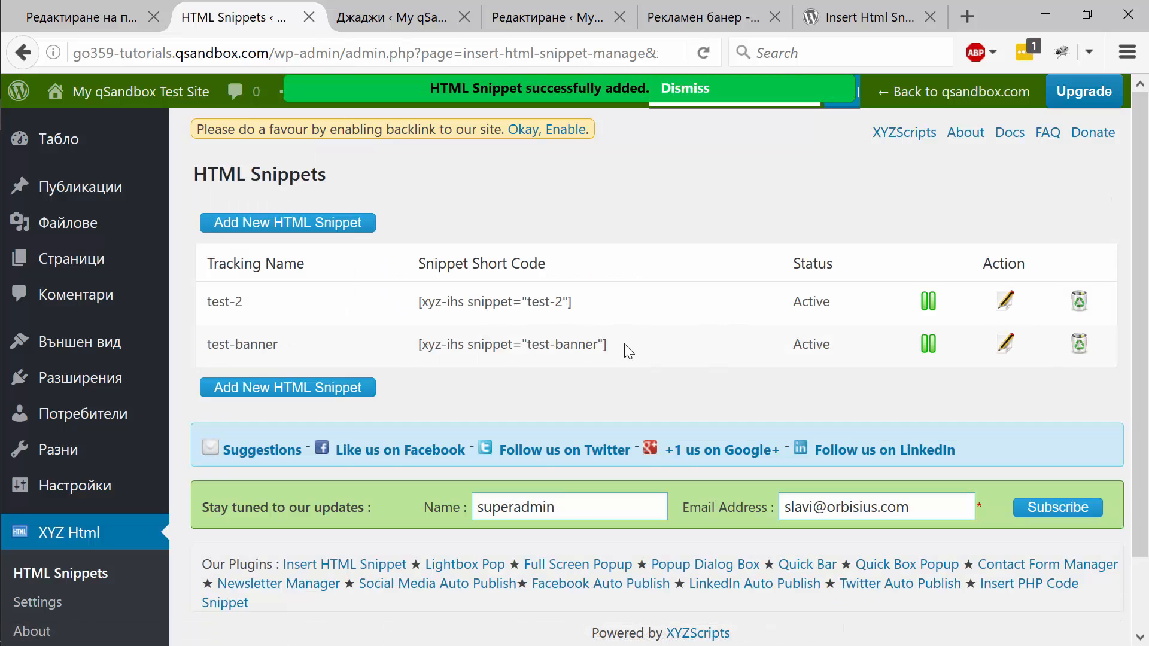
Step: Copy the shortcode [xyz-ihs snippet="test-2"] of the test-2 snippet
{"action": "left_click_drag", "start_coordinate": [616, 348], "coordinate": [394, 350]}
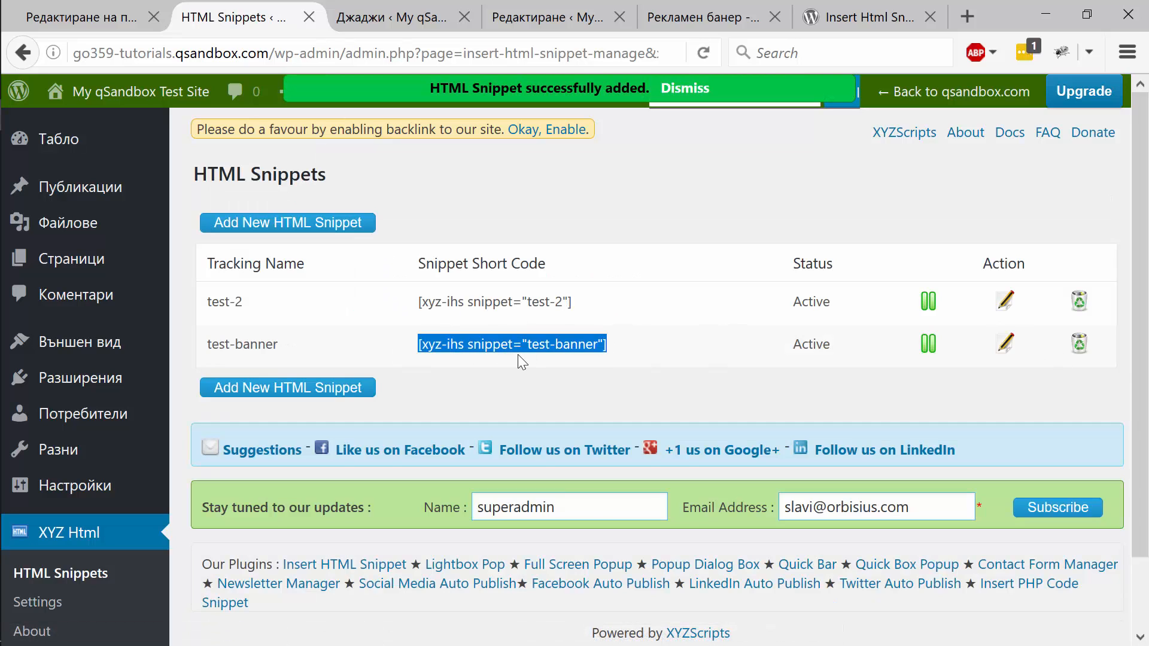
{"action": "right_click", "coordinate": [494, 345]}
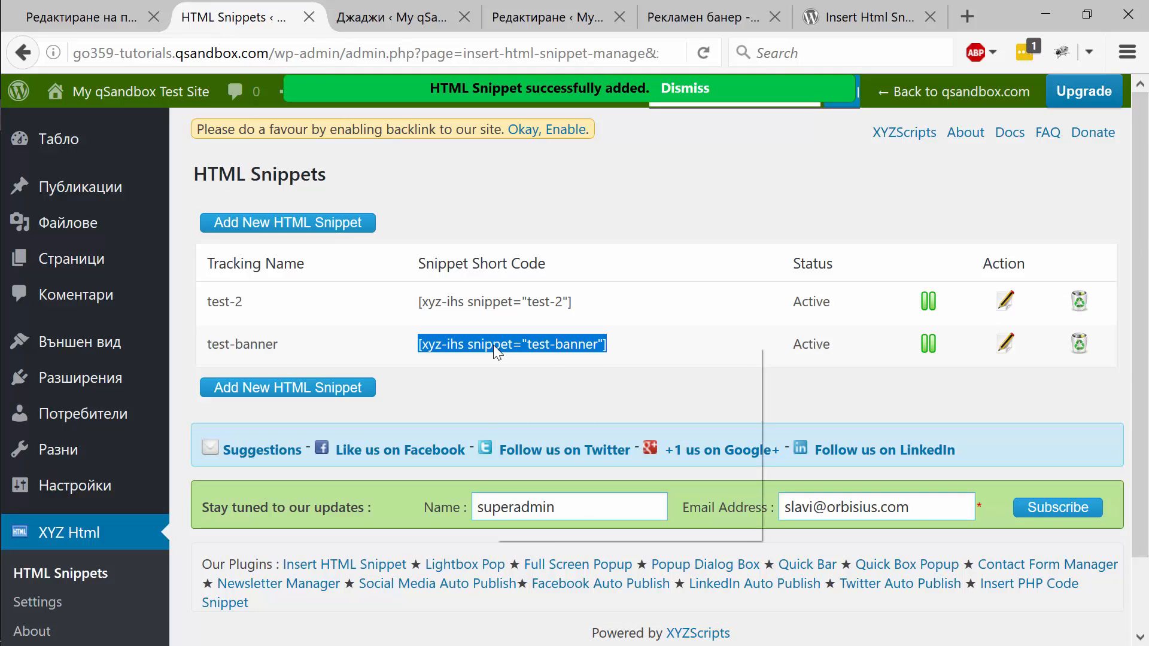
{"action": "left_click", "coordinate": [438, 305]}
{"action": "left_click_drag", "start_coordinate": [587, 300], "coordinate": [404, 304]}
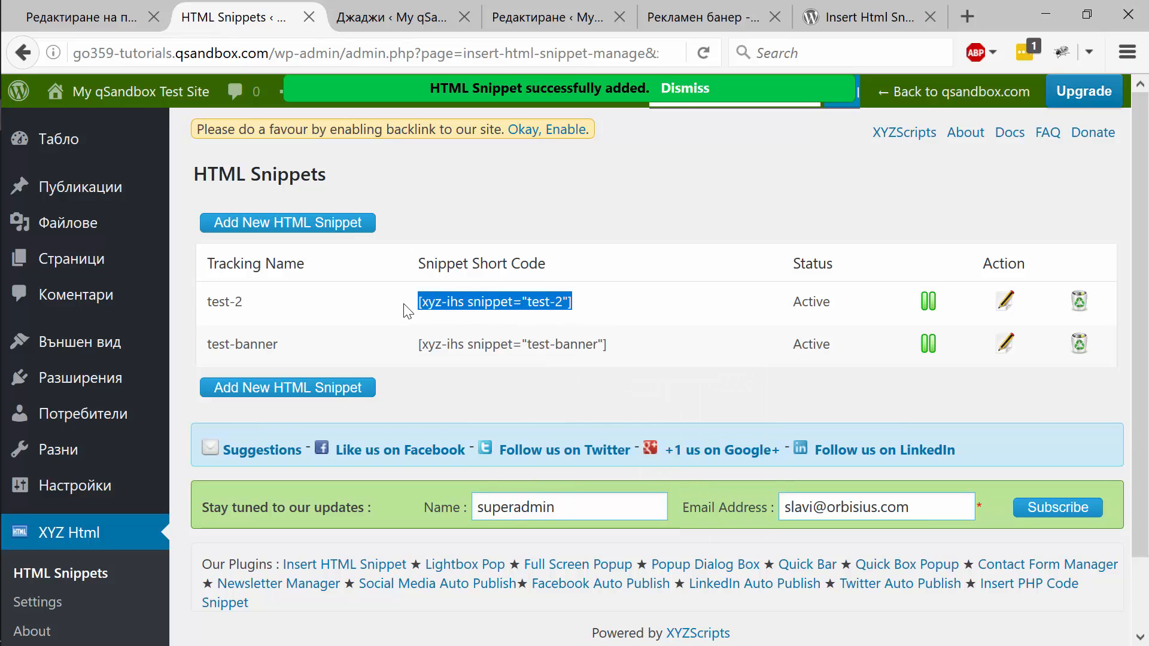
{"action": "right_click", "coordinate": [518, 308]}
{"action": "left_click", "coordinate": [565, 317]}
{"action": "right_click", "coordinate": [516, 306]}
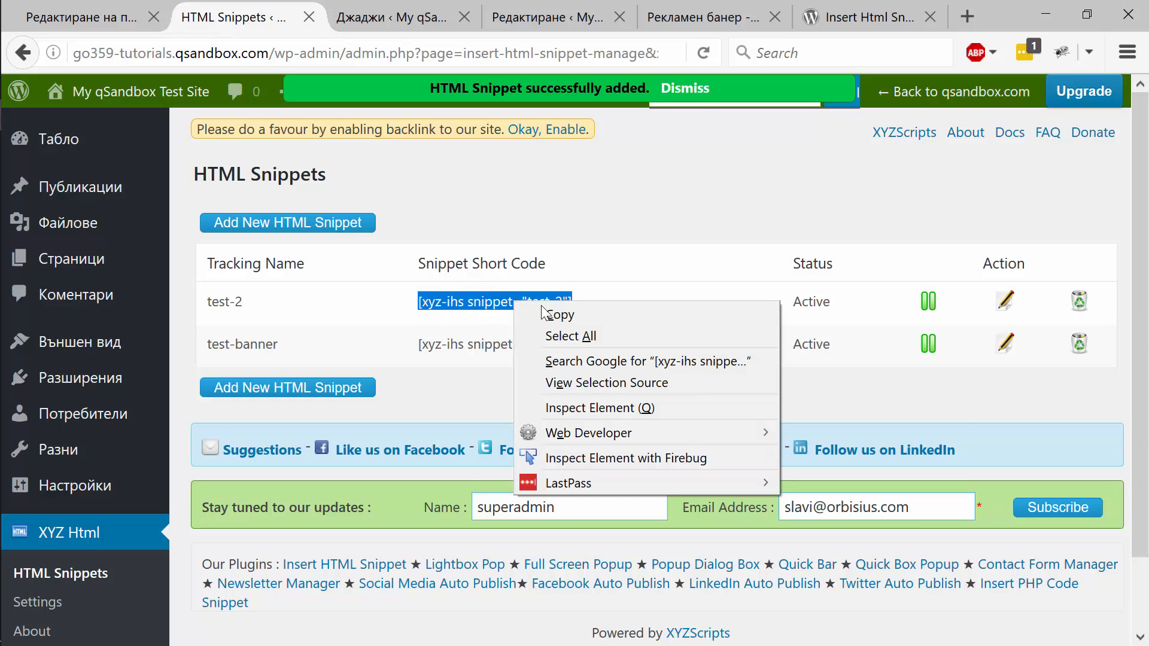
{"action": "left_click", "coordinate": [554, 313]}
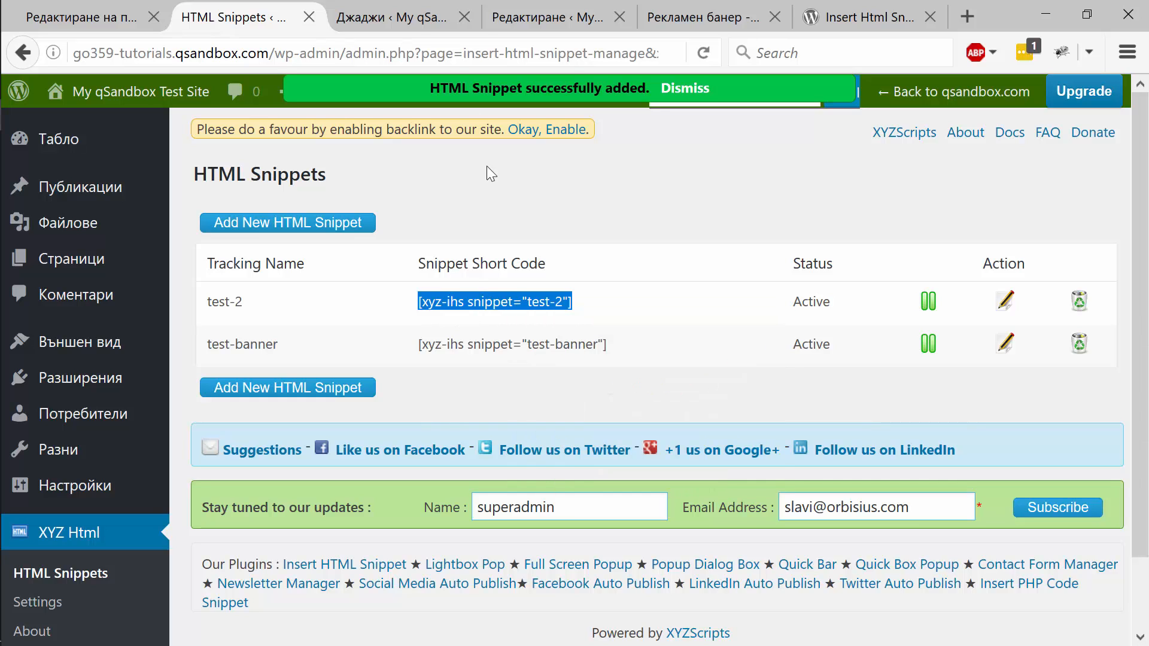
Step: Switch to the open editor of the "Рекламен банер" page and place the cursor after its shortcode
{"action": "left_click", "coordinate": [159, 17]}
{"action": "left_click", "coordinate": [234, 17]}
{"action": "left_click", "coordinate": [479, 18]}
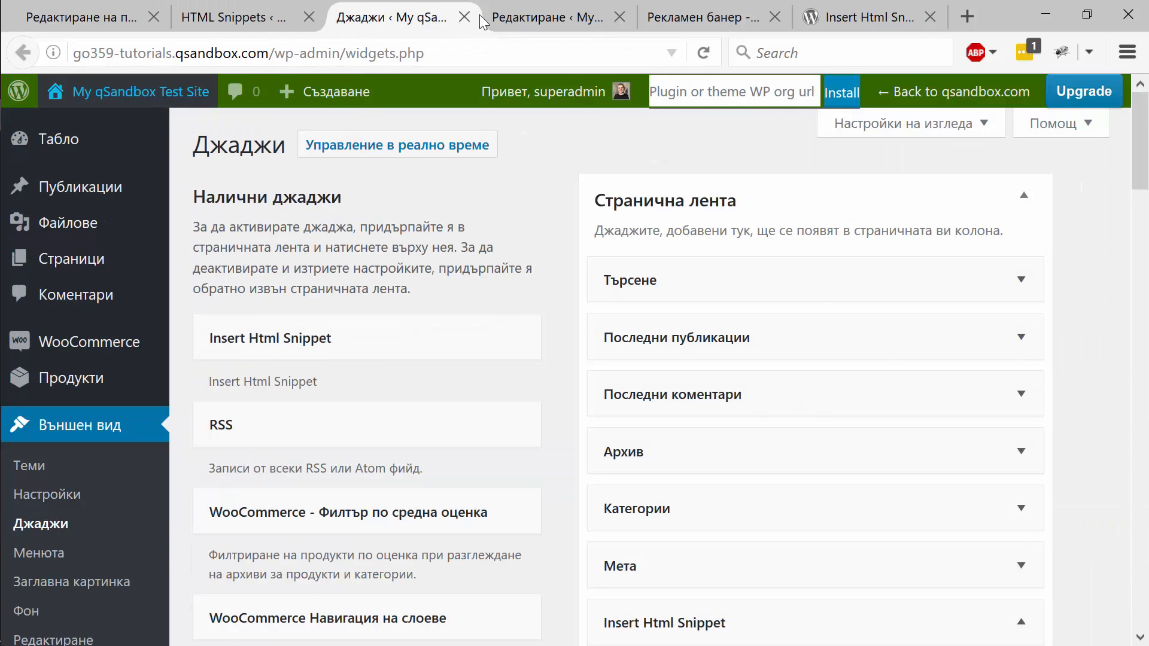
{"action": "left_click", "coordinate": [525, 19]}
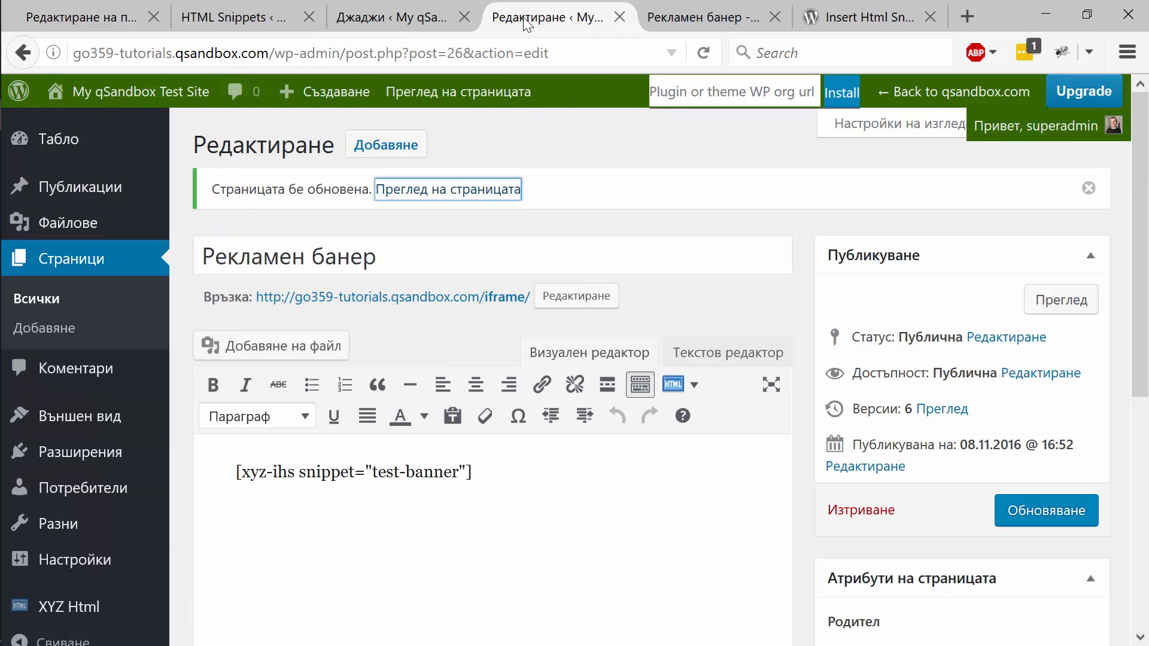
{"action": "left_click", "coordinate": [546, 469]}
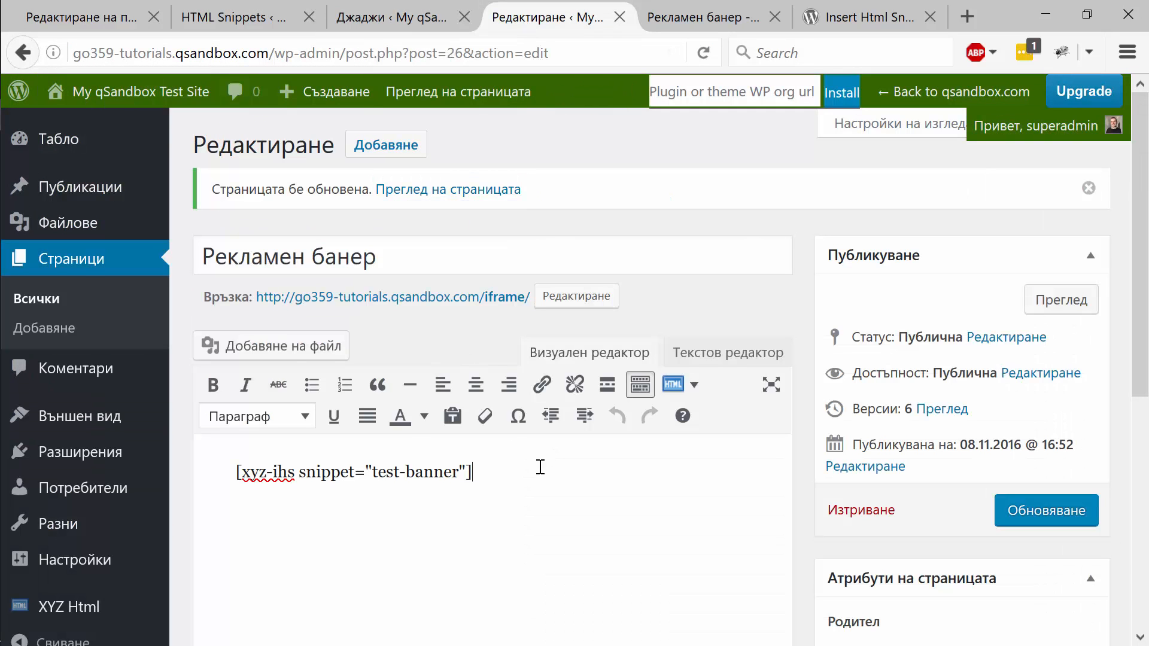
Step: Reopen the "Рекламен банер" page from the list of all pages and replace its shortcode with [xyz-ihs snippet="test-2"]
{"action": "left_click", "coordinate": [48, 294]}
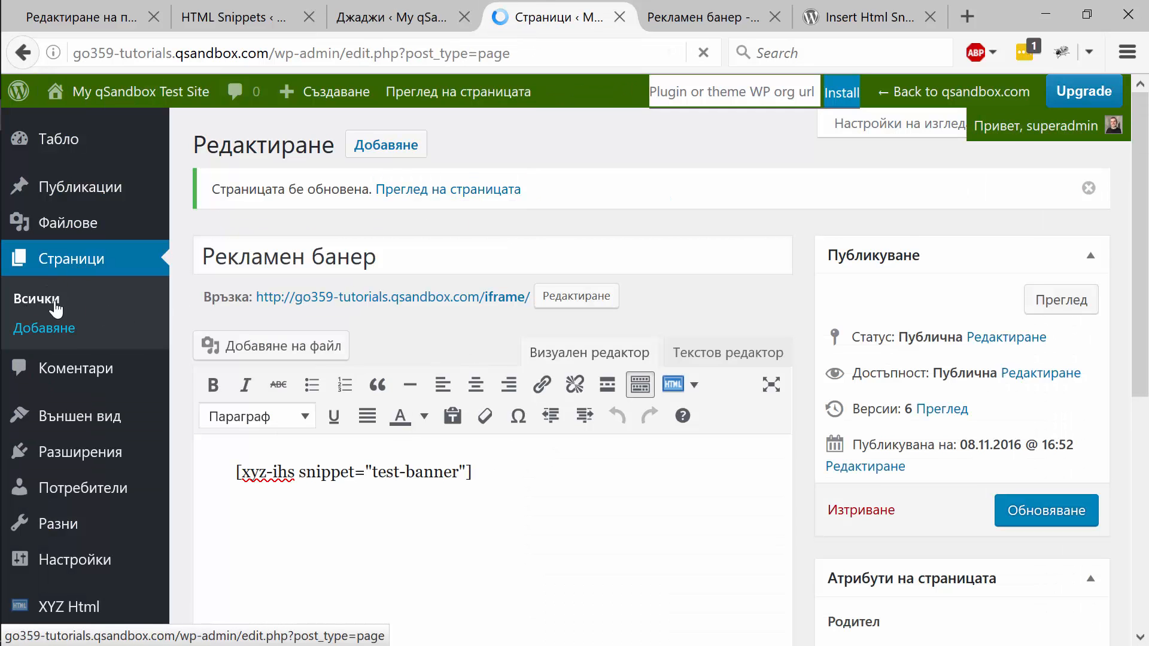
{"action": "scroll", "coordinate": [425, 347], "scroll_direction": "down", "scroll_amount": 5}
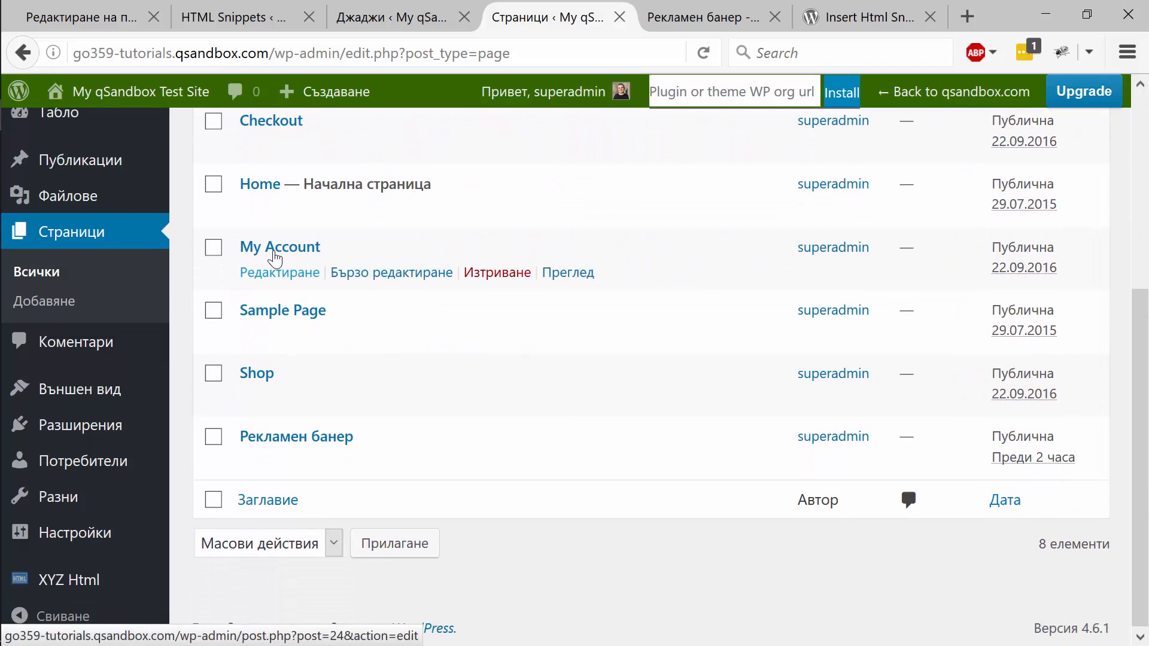
{"action": "left_click", "coordinate": [312, 438]}
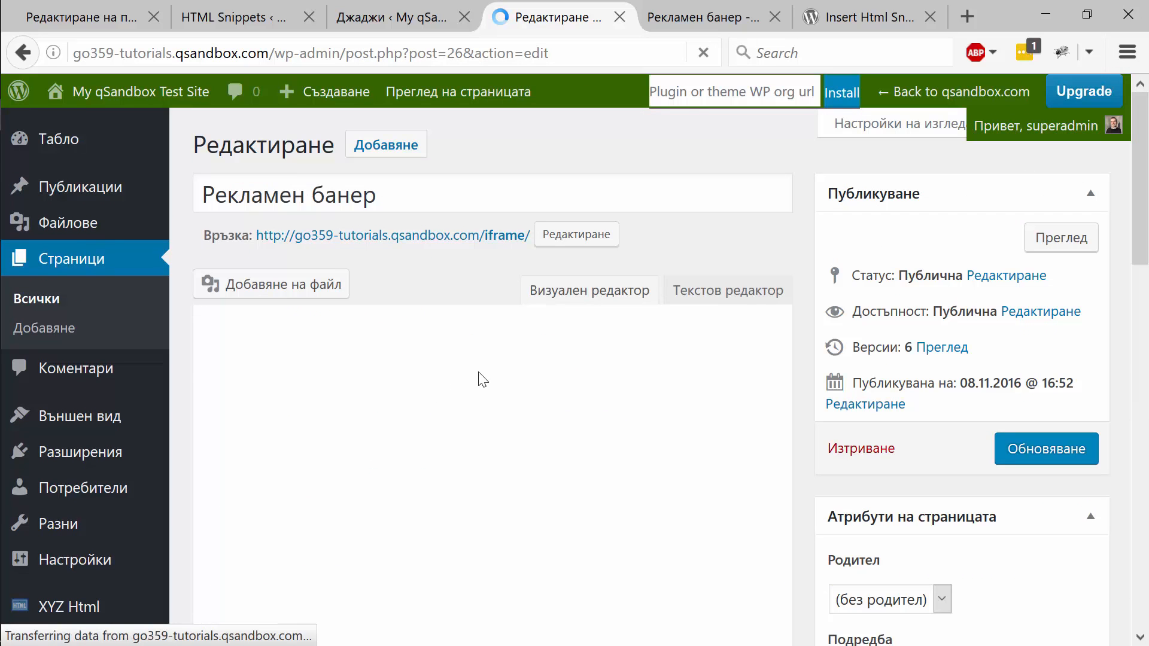
{"action": "left_click_drag", "start_coordinate": [532, 410], "coordinate": [134, 410]}
{"action": "key", "text": "ctrl+v"}
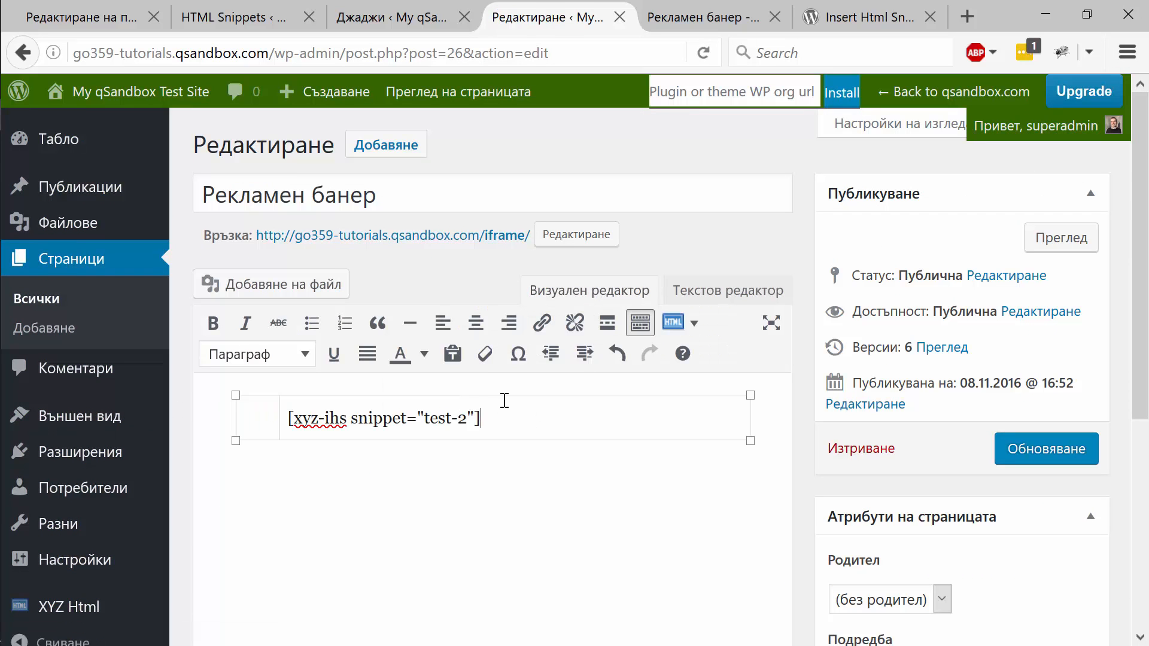
Step: Copy the shortcode [xyz-ihs snippet="test-2"] from the table cell in the page content
{"action": "mouse_move", "coordinate": [524, 427]}
{"action": "left_mouse_down"}
{"action": "mouse_move", "coordinate": [258, 423]}
{"action": "mouse_move", "coordinate": [530, 416]}
{"action": "left_mouse_up"}
{"action": "left_click", "coordinate": [357, 425]}
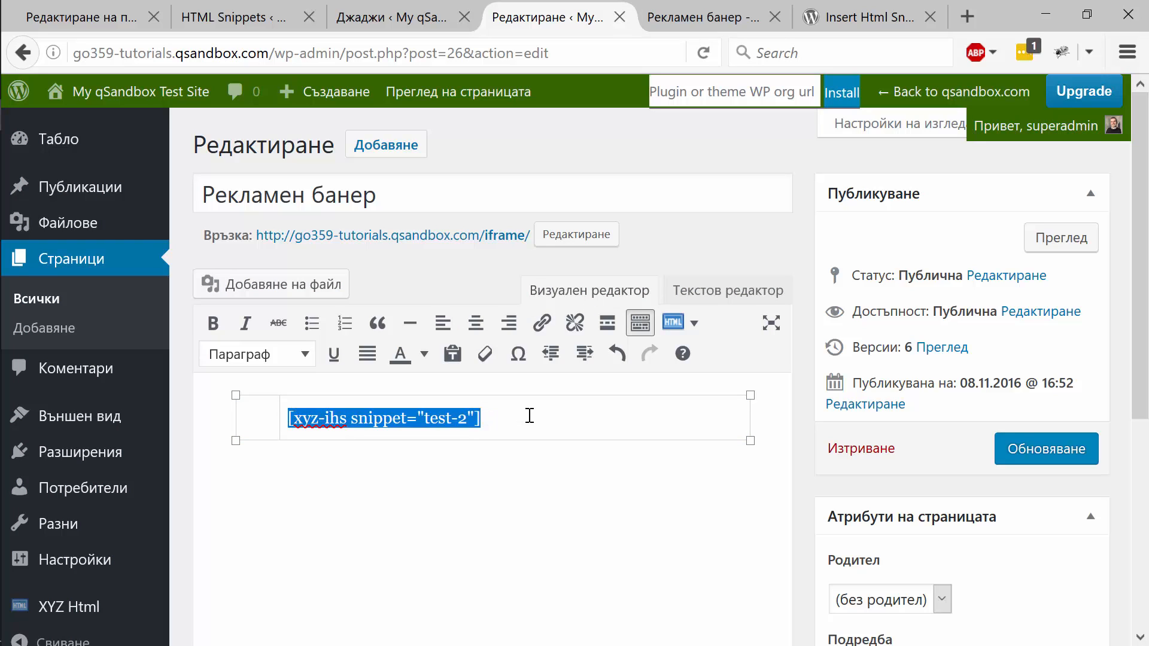
{"action": "left_click", "coordinate": [504, 419]}
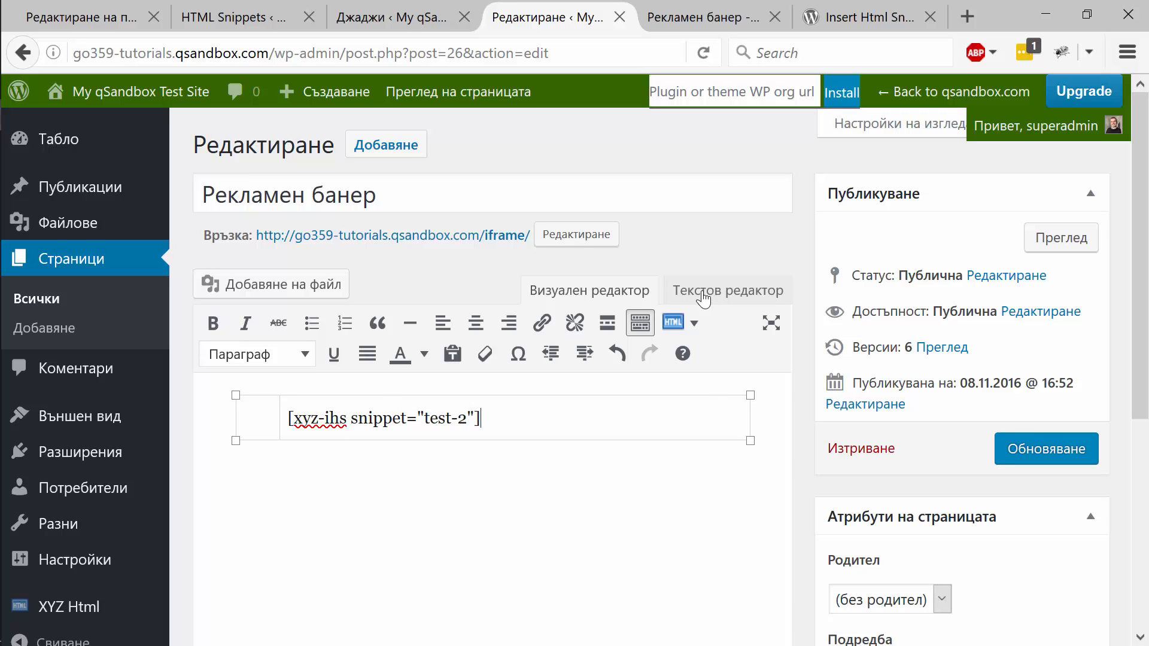
{"action": "left_click_drag", "start_coordinate": [502, 422], "coordinate": [267, 421]}
{"action": "key", "text": "ctrl+c"}
{"action": "left_click", "coordinate": [351, 418]}
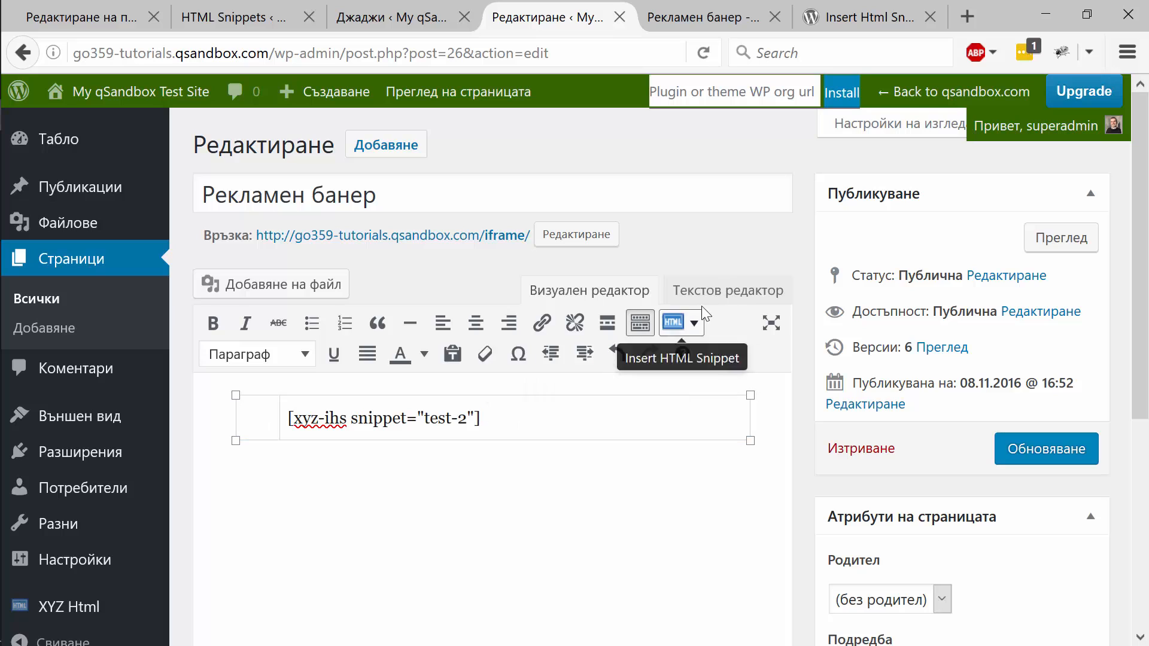
Step: Replace the whole table markup in the page's HTML source with only the copied shortcode, and return to visual editing
{"action": "left_click", "coordinate": [712, 290]}
{"action": "left_click_drag", "start_coordinate": [453, 573], "coordinate": [150, 400]}
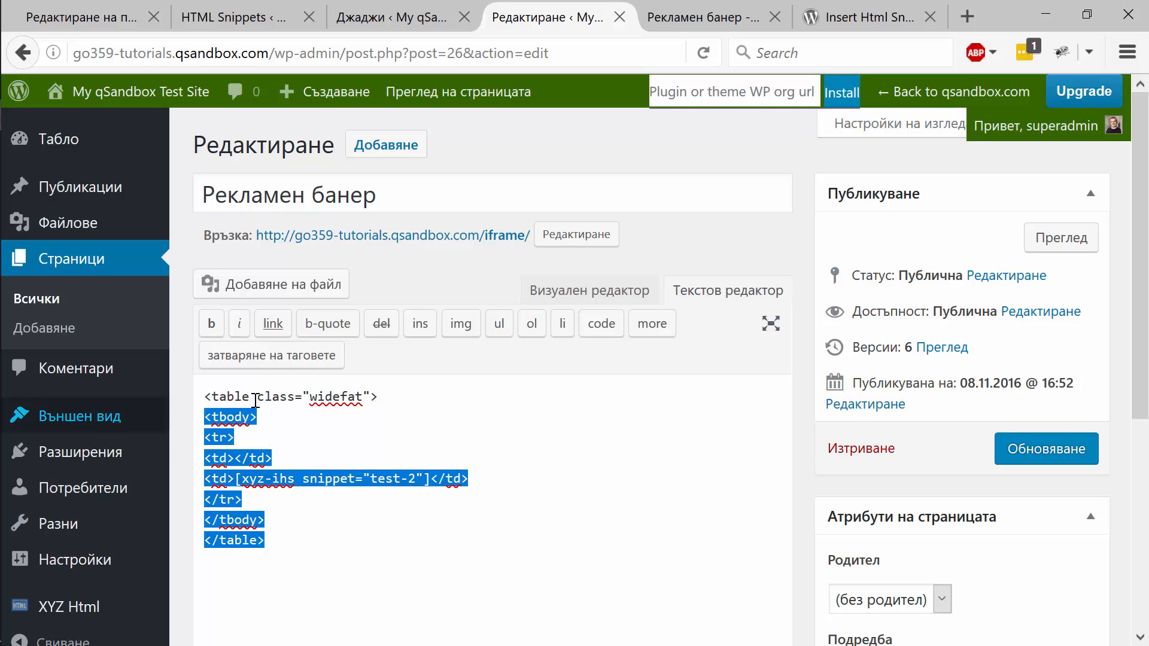
{"action": "key", "text": "ctrl+v"}
{"action": "left_click_drag", "start_coordinate": [265, 398], "coordinate": [135, 409]}
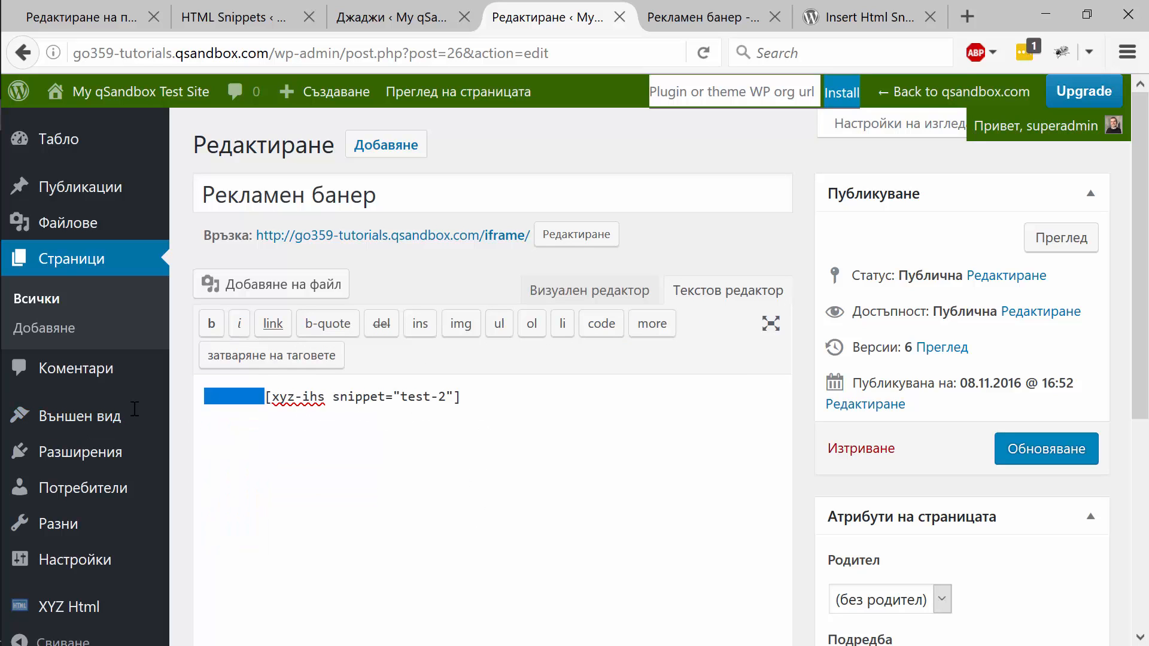
{"action": "key", "text": "BackSpace"}
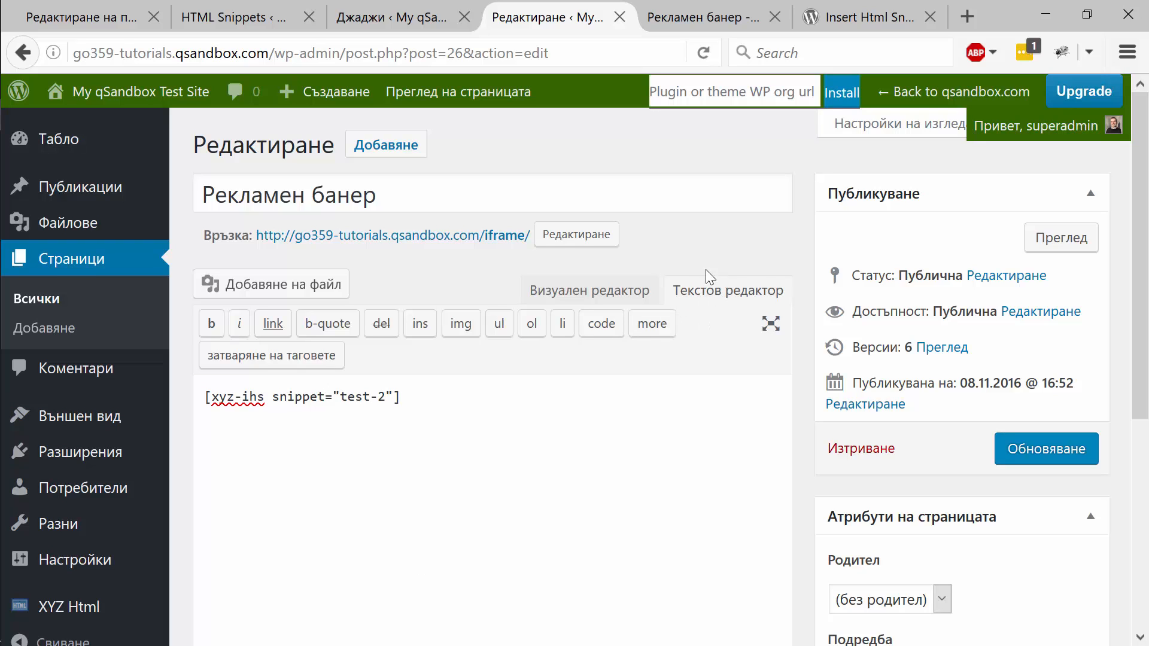
{"action": "left_click", "coordinate": [578, 291]}
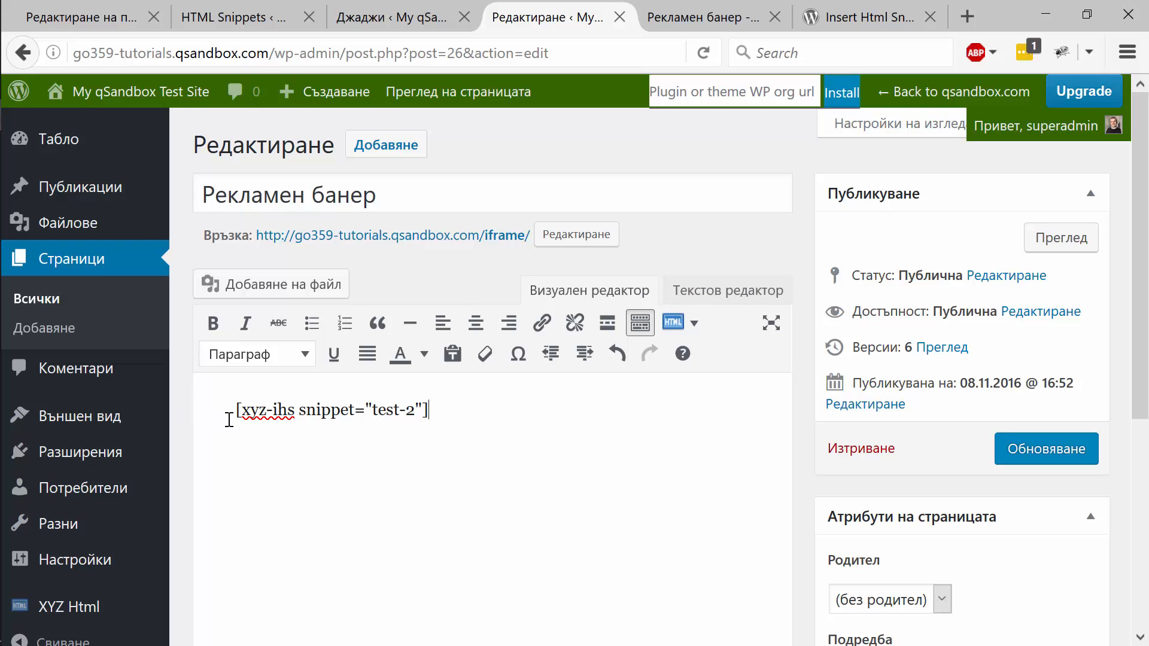
{"action": "left_click_drag", "start_coordinate": [230, 419], "coordinate": [501, 416]}
{"action": "left_click", "coordinate": [499, 432]}
Step: Clear the page's "iframe" permalink slug so it is regenerated from the title, and update the page
{"action": "left_click", "coordinate": [553, 236]}
{"action": "left_click_drag", "start_coordinate": [552, 243], "coordinate": [425, 229]}
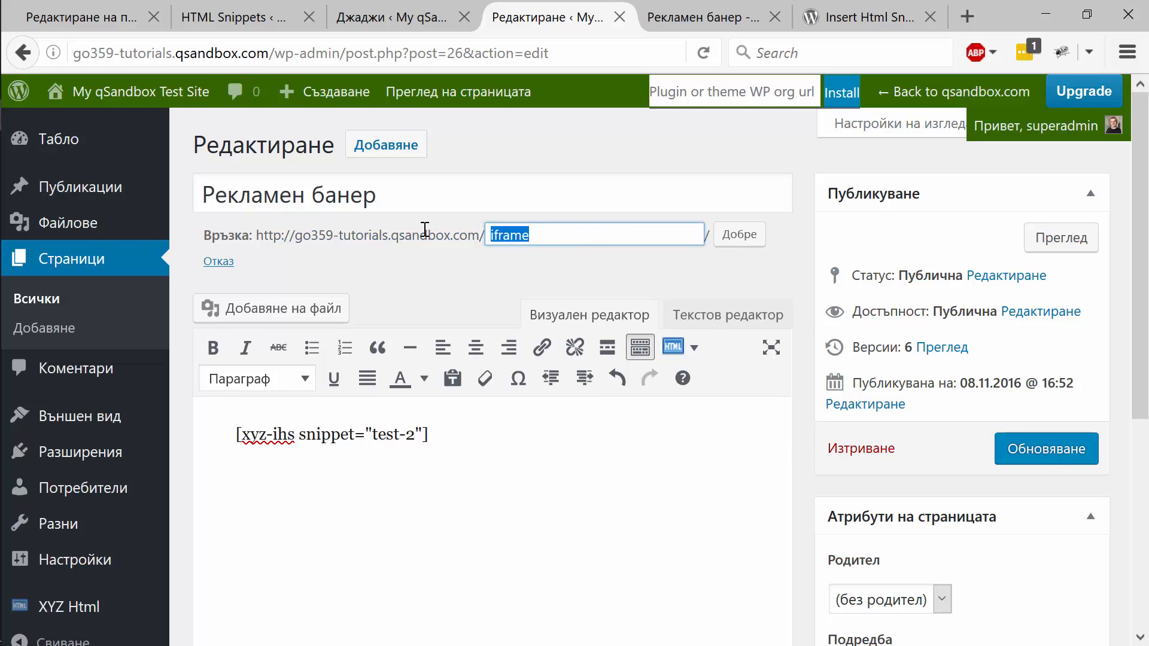
{"action": "key", "text": "BackSpace"}
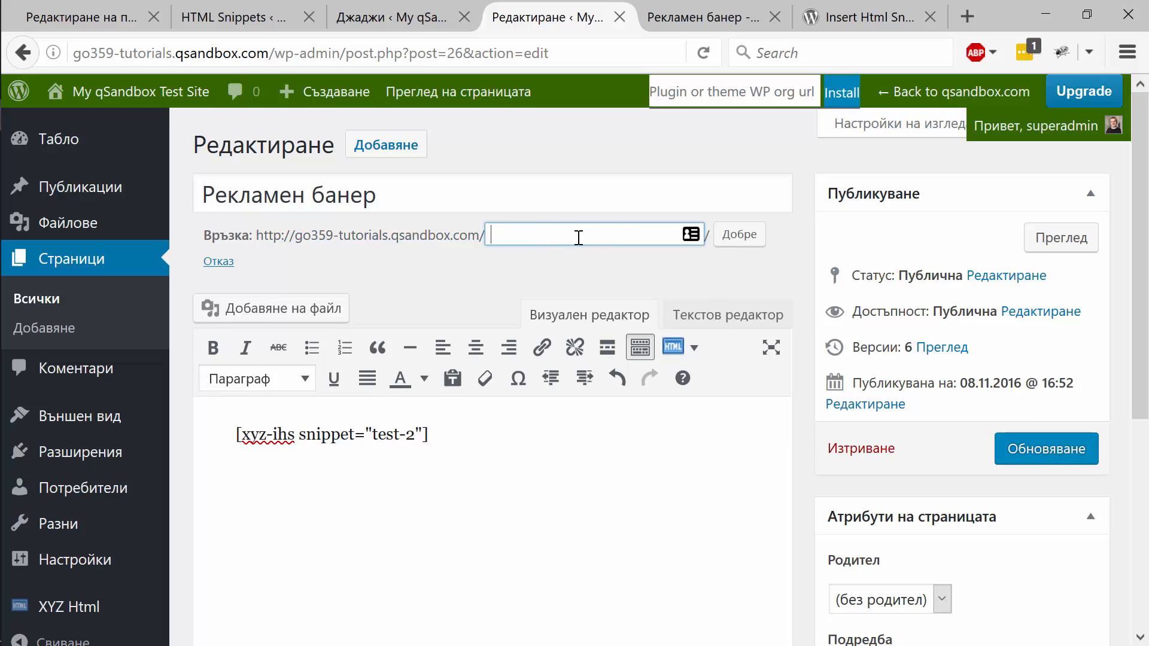
{"action": "left_click", "coordinate": [729, 245]}
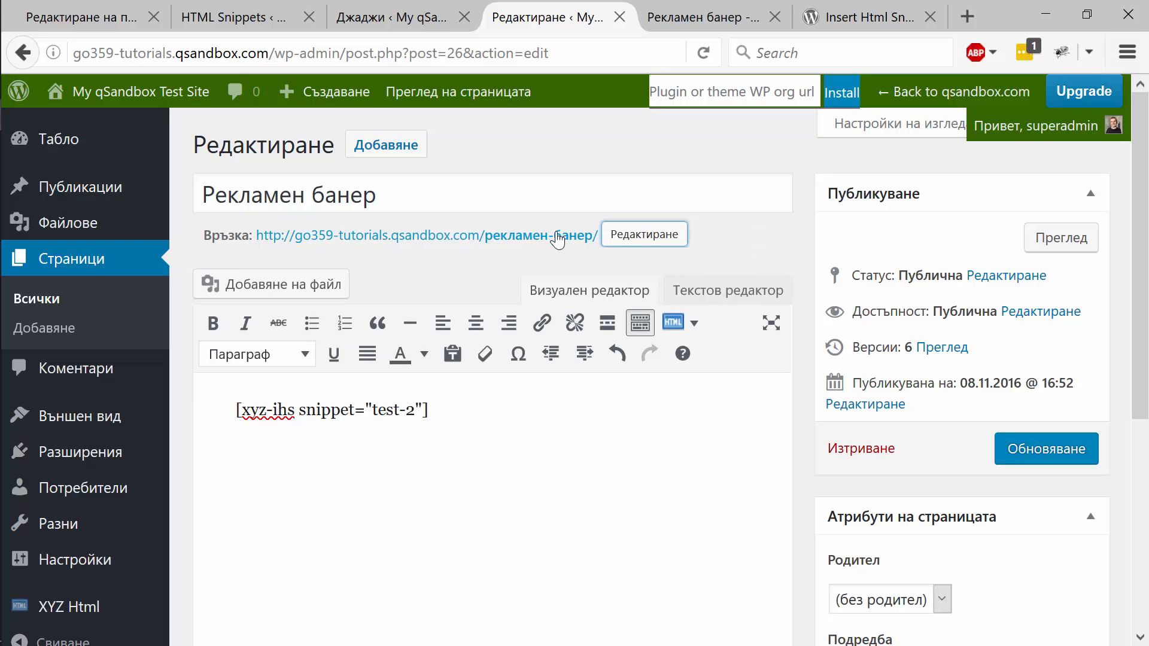
{"action": "left_click", "coordinate": [1043, 456]}
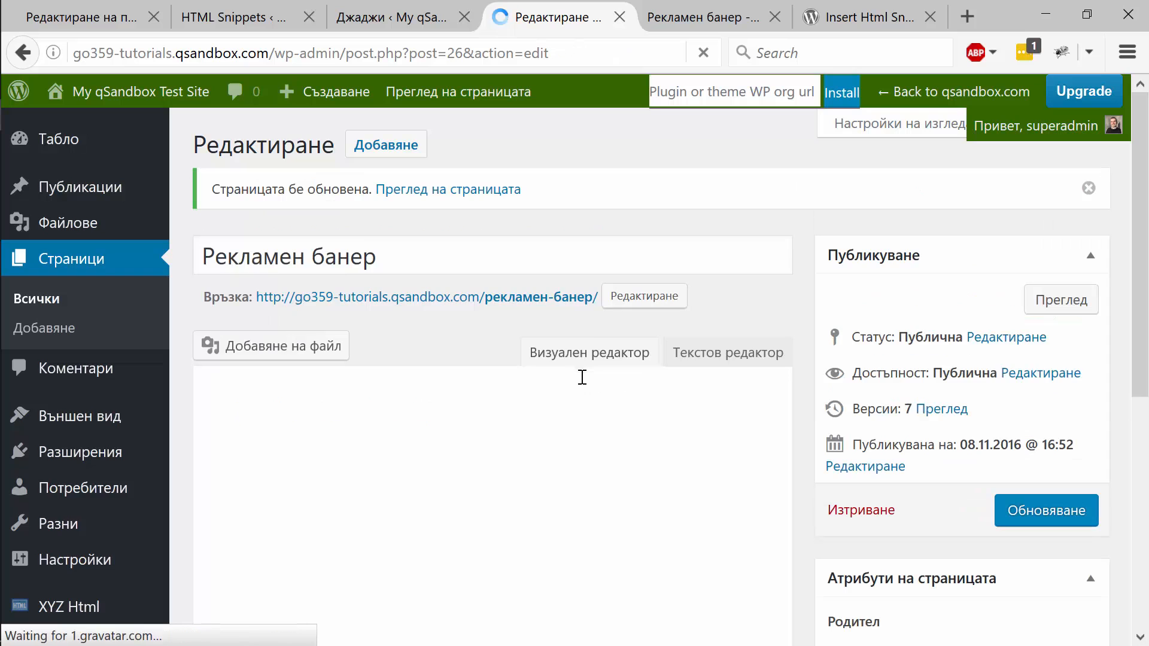
Step: Open the page's permalink in a new browser tab and examine the embedded iframe's content
{"action": "left_click", "coordinate": [557, 298]}
{"action": "right_click", "coordinate": [557, 298]}
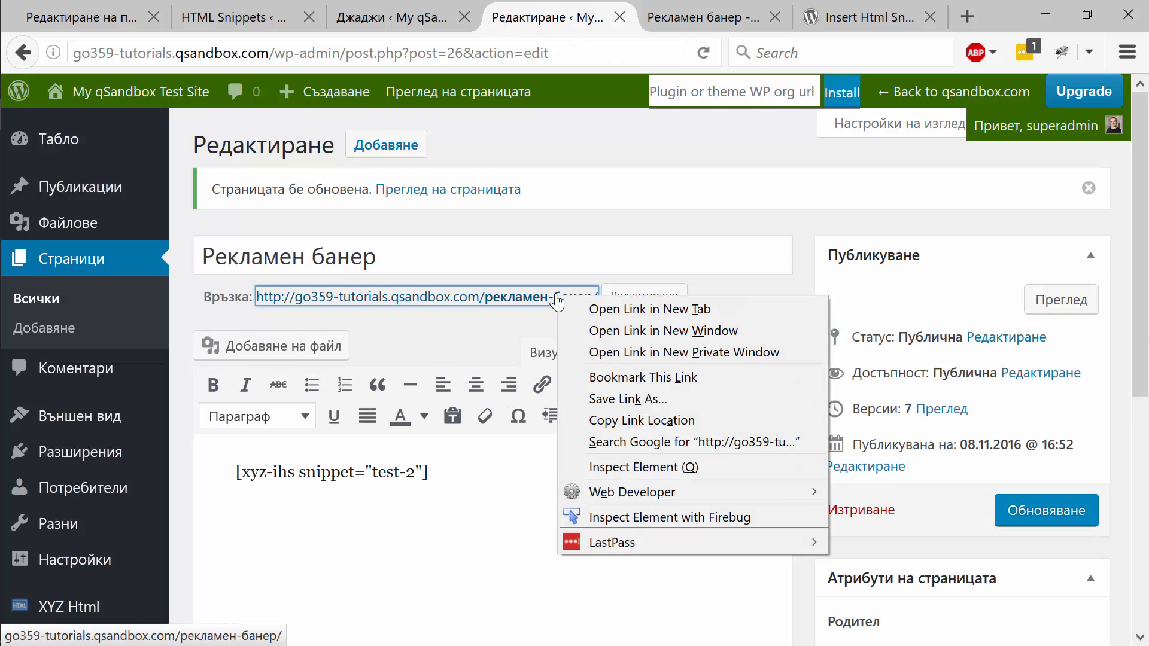
{"action": "left_click", "coordinate": [592, 305]}
{"action": "left_click", "coordinate": [591, 20]}
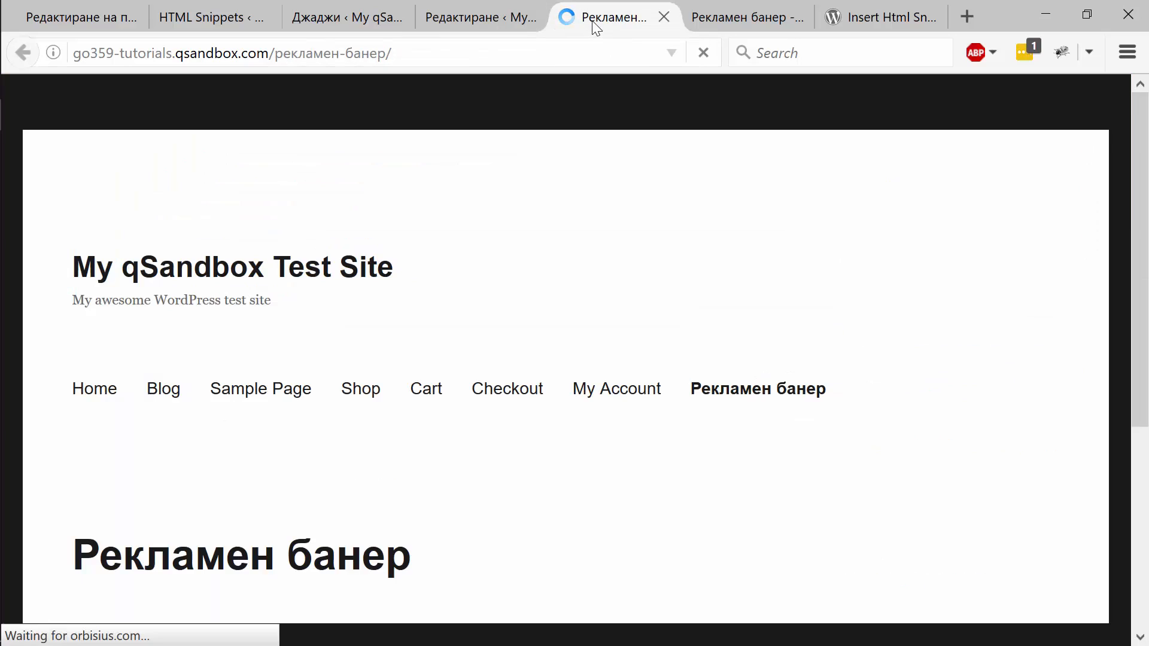
{"action": "scroll", "coordinate": [281, 445], "scroll_direction": "down", "scroll_amount": 3}
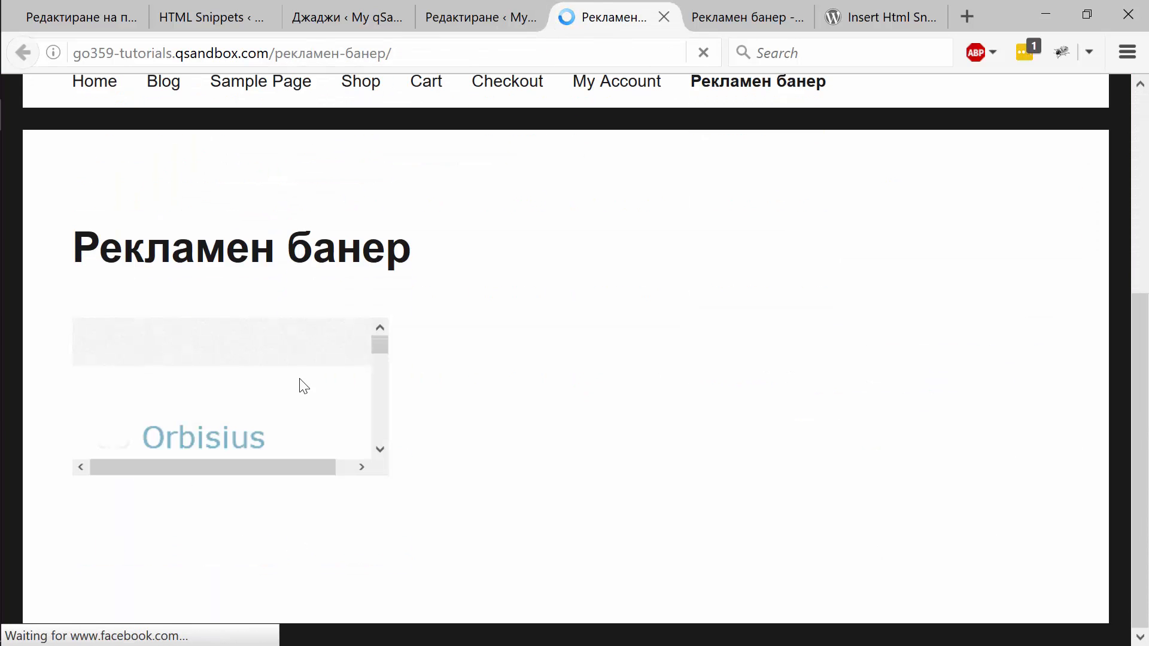
{"action": "left_click_drag", "start_coordinate": [381, 357], "coordinate": [376, 329]}
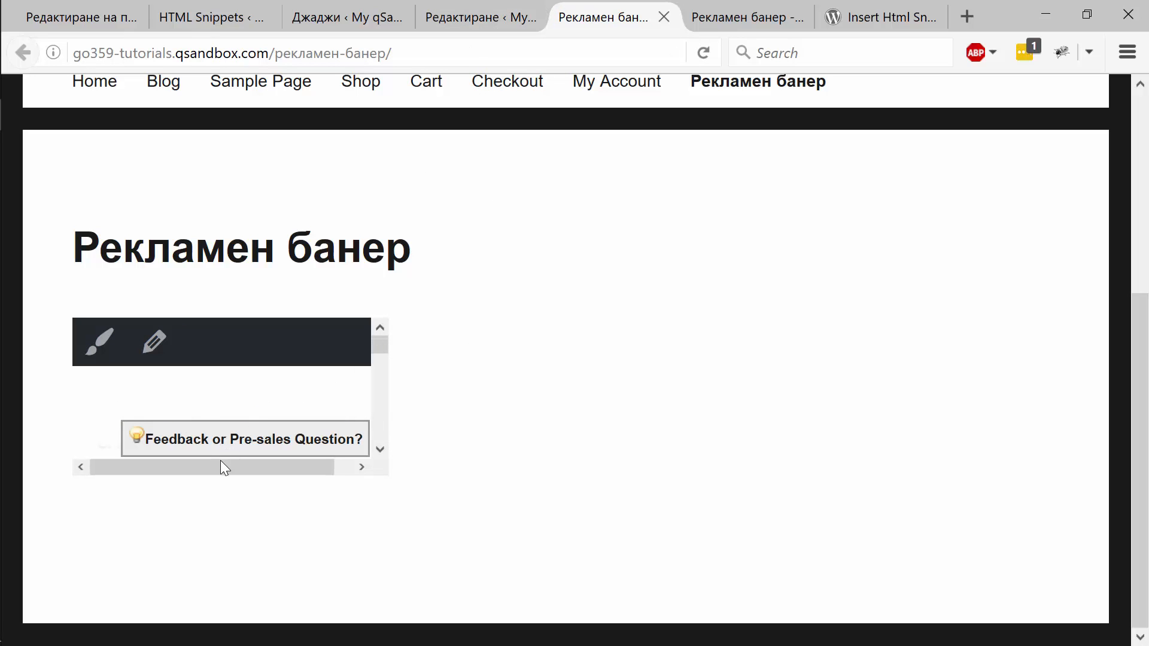
{"action": "left_click_drag", "start_coordinate": [225, 467], "coordinate": [274, 467]}
{"action": "left_click_drag", "start_coordinate": [385, 343], "coordinate": [407, 389]}
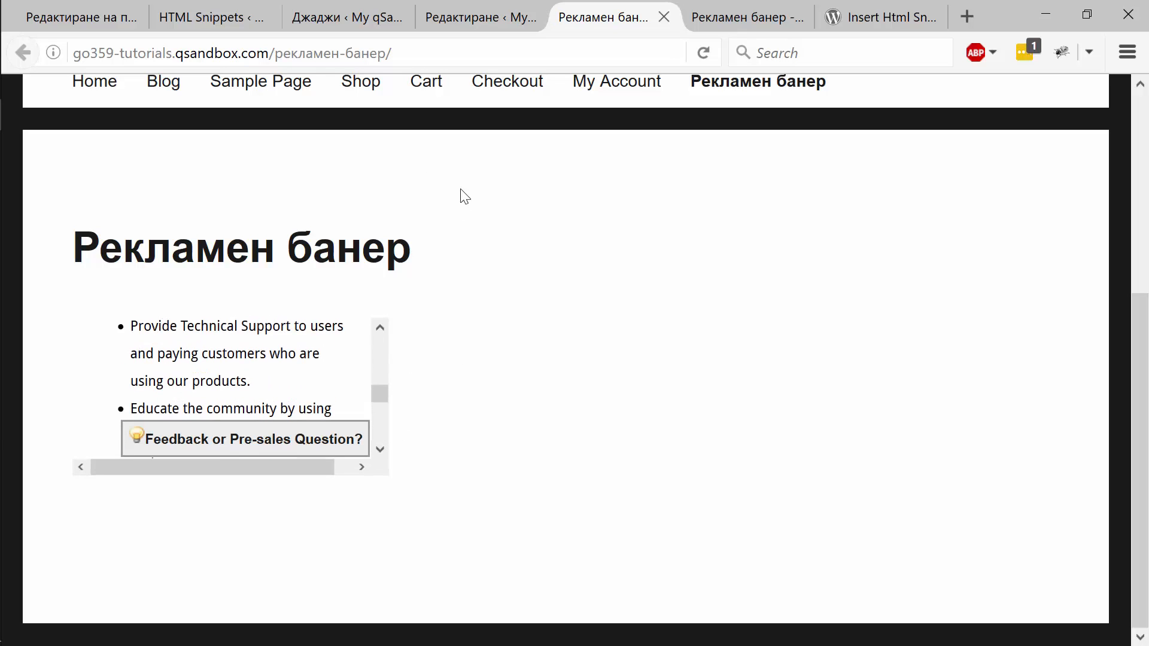
Step: Return to the open "Джаджи" admin page, reload it and look over the available widgets and widget areas
{"action": "left_click", "coordinate": [484, 20]}
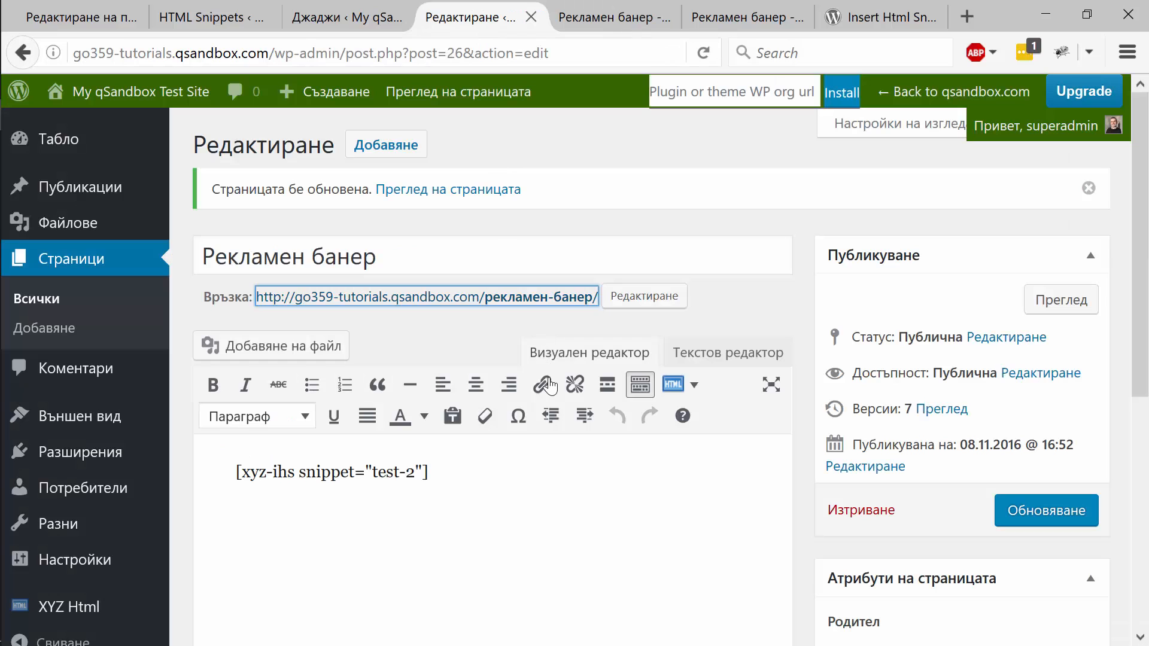
{"action": "left_click", "coordinate": [359, 19]}
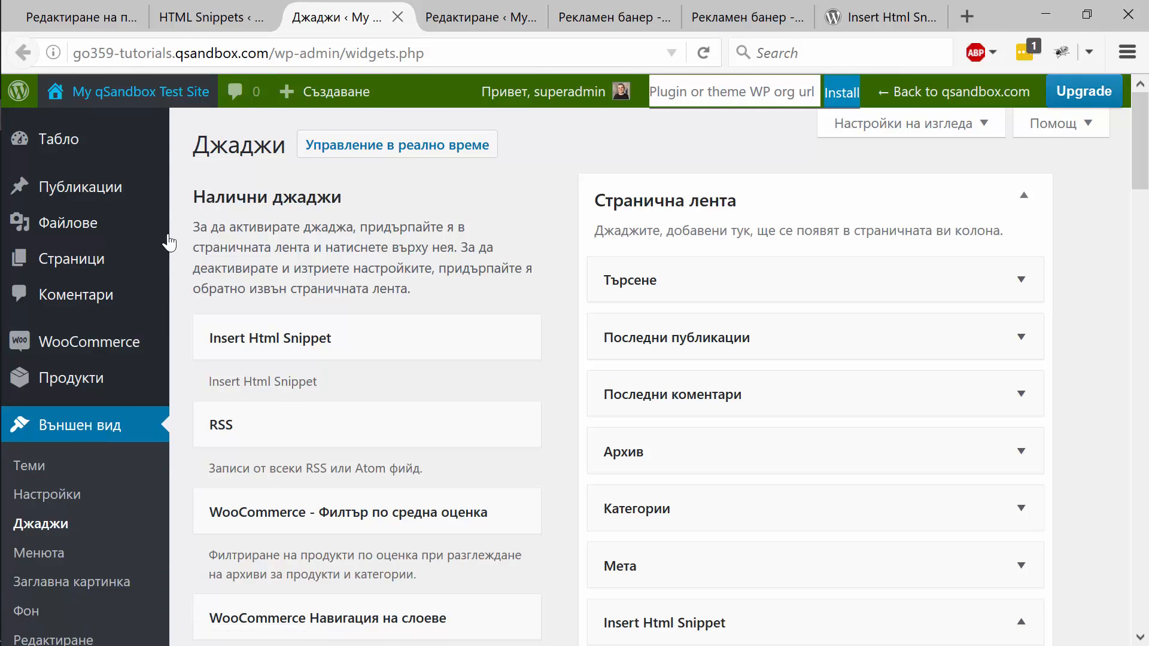
{"action": "left_click", "coordinate": [55, 526]}
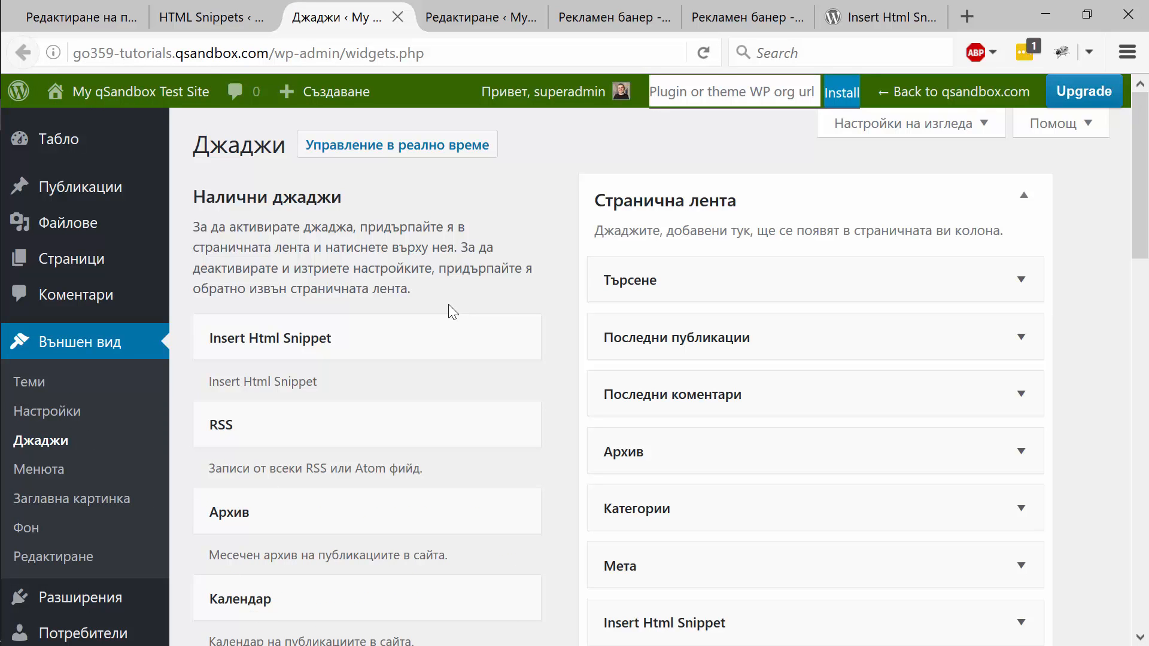
{"action": "scroll", "coordinate": [647, 314], "scroll_direction": "down", "scroll_amount": 3}
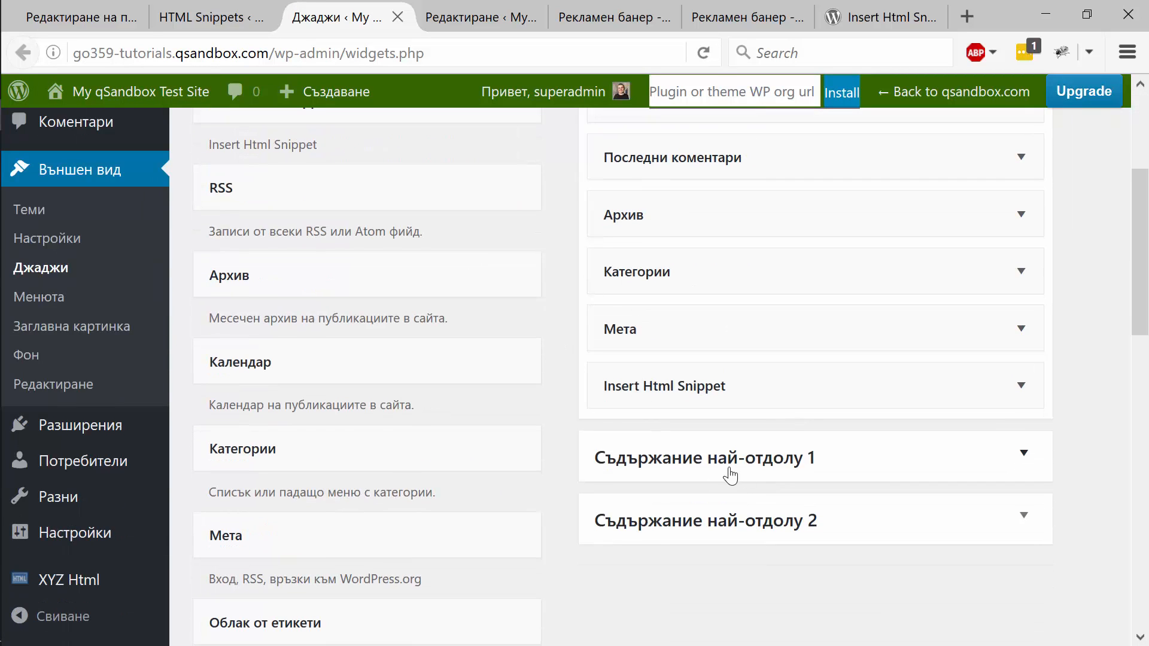
{"action": "scroll", "coordinate": [749, 477], "scroll_direction": "up", "scroll_amount": 4}
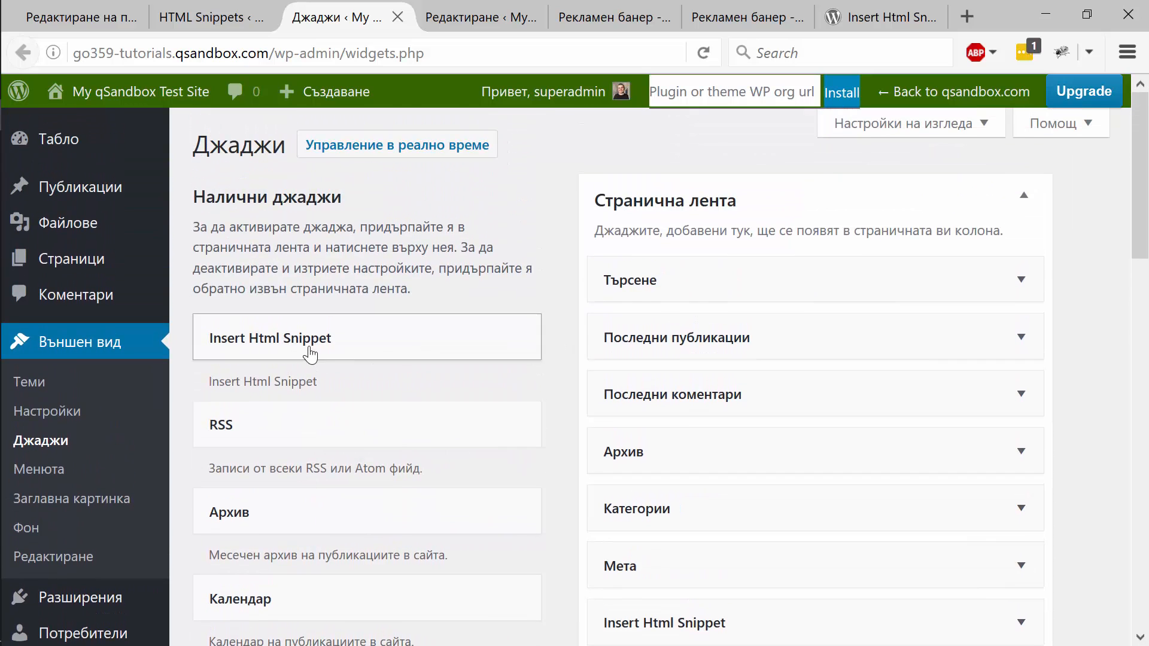
Step: Add an Insert Html Snippet widget as the first item of "Странична лента" with the snippet test-2, and save it
{"action": "left_click_drag", "start_coordinate": [308, 351], "coordinate": [736, 280]}
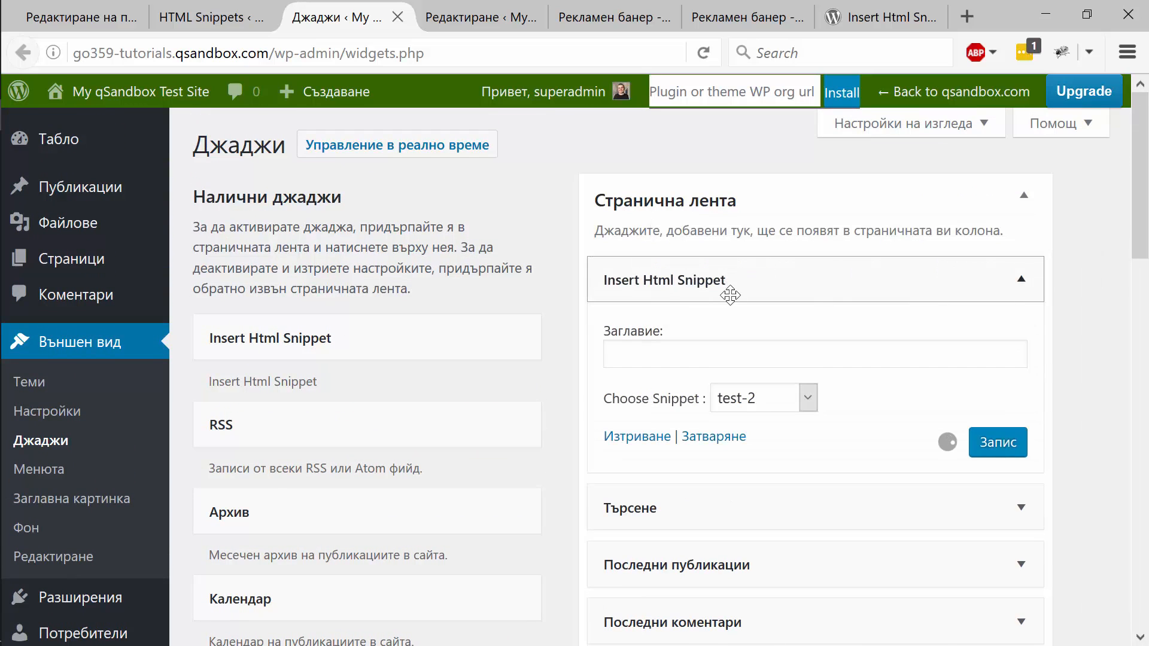
{"action": "left_click", "coordinate": [787, 398]}
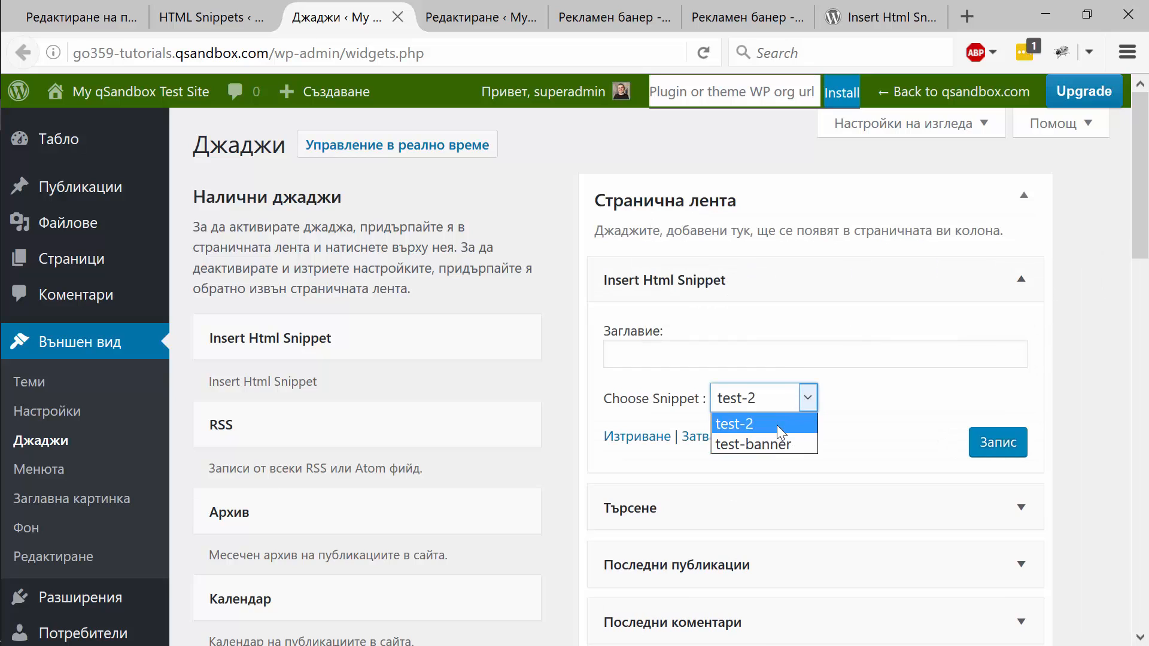
{"action": "left_click", "coordinate": [755, 425]}
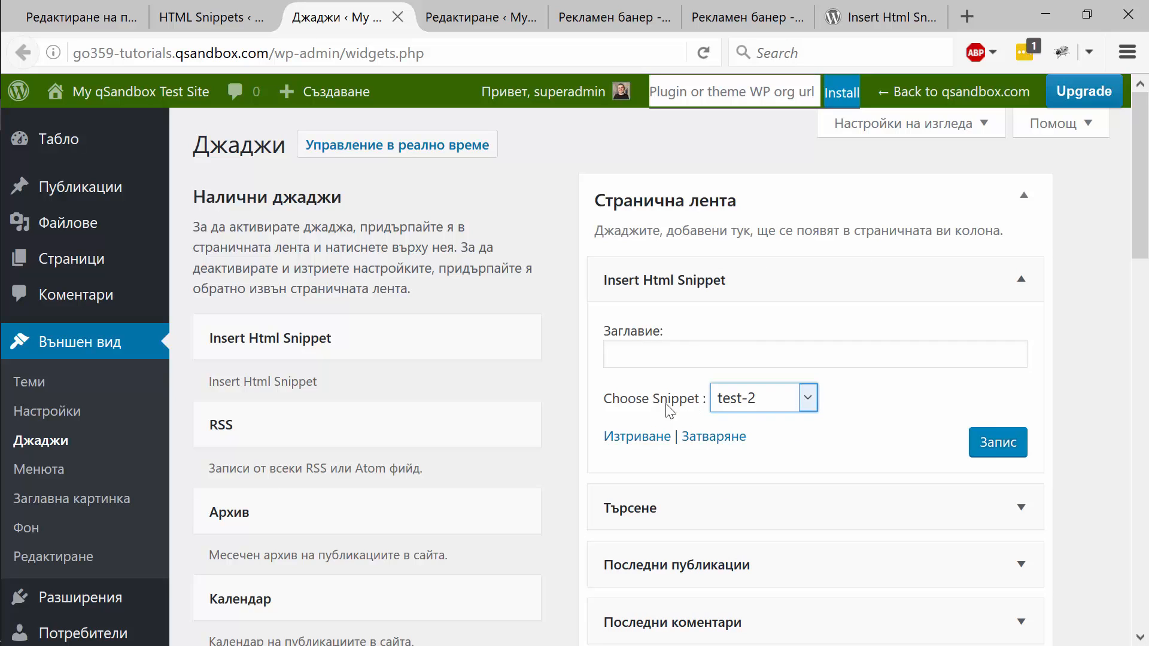
{"action": "key", "text": "shift+Tab"}
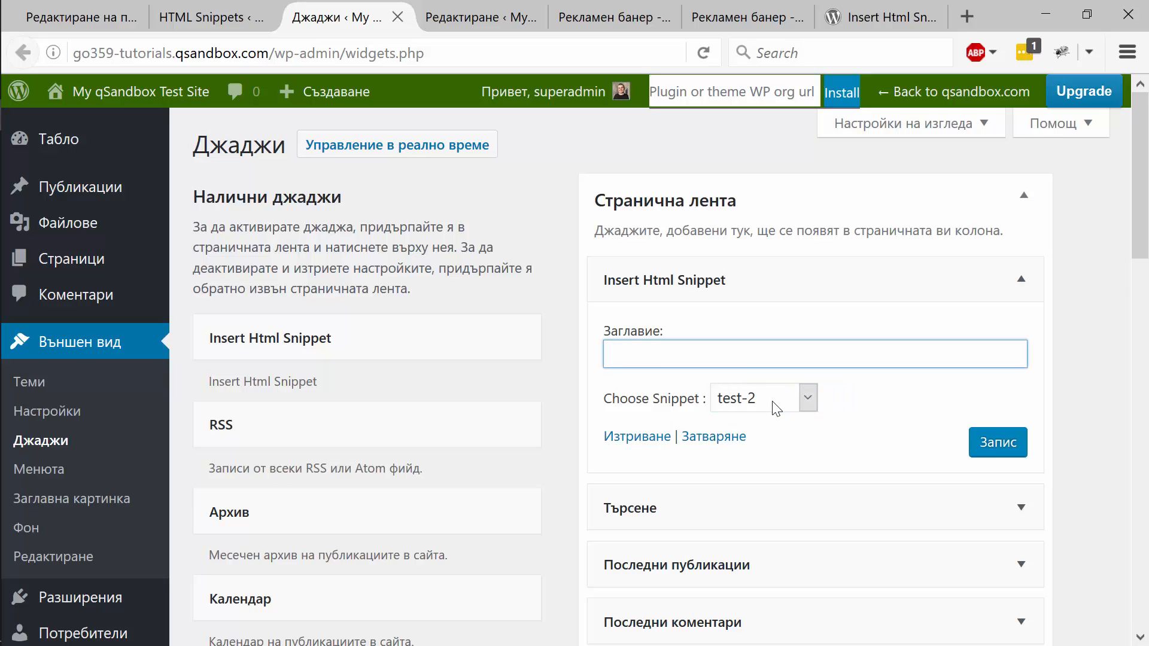
{"action": "left_click", "coordinate": [1005, 453]}
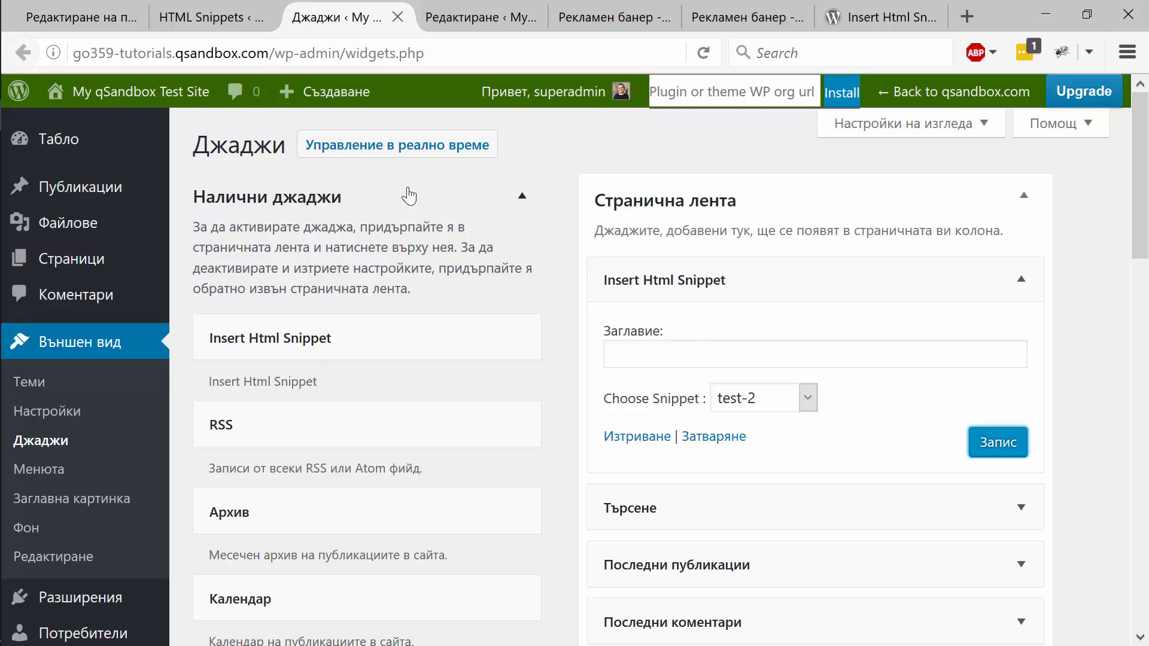
Step: Close the page editor and the duplicate "Рекламен банер" browser tab, keeping the new page view open
{"action": "left_click", "coordinate": [471, 20]}
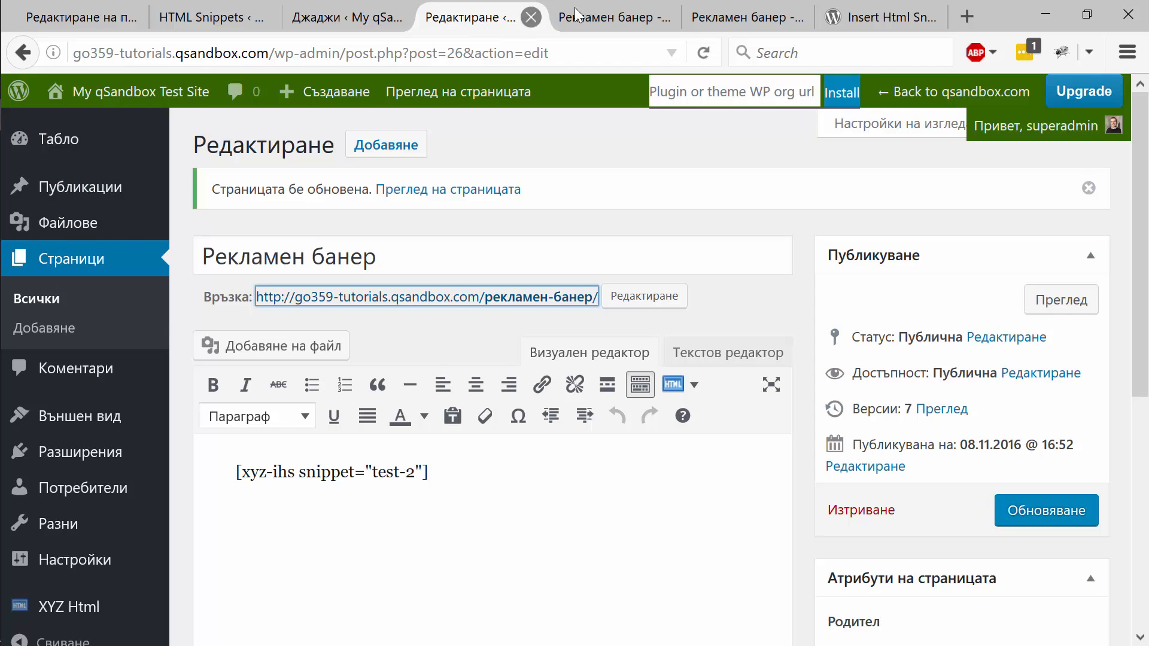
{"action": "left_click", "coordinate": [531, 17]}
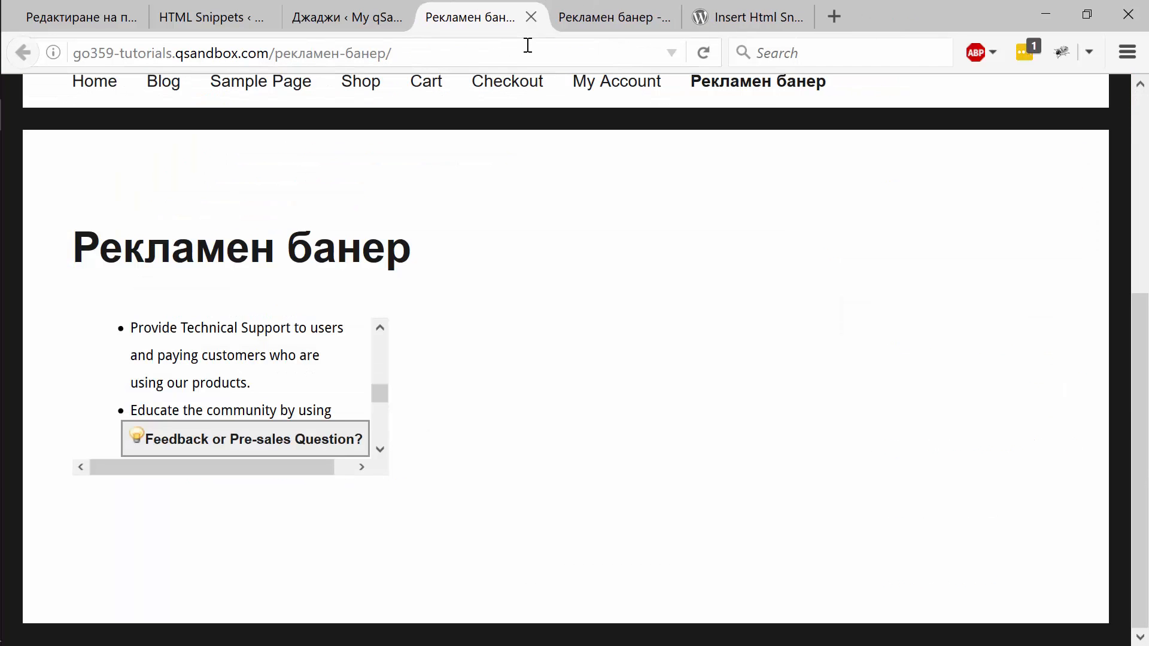
{"action": "left_click", "coordinate": [654, 18]}
{"action": "left_click", "coordinate": [660, 20]}
{"action": "left_click", "coordinate": [498, 28]}
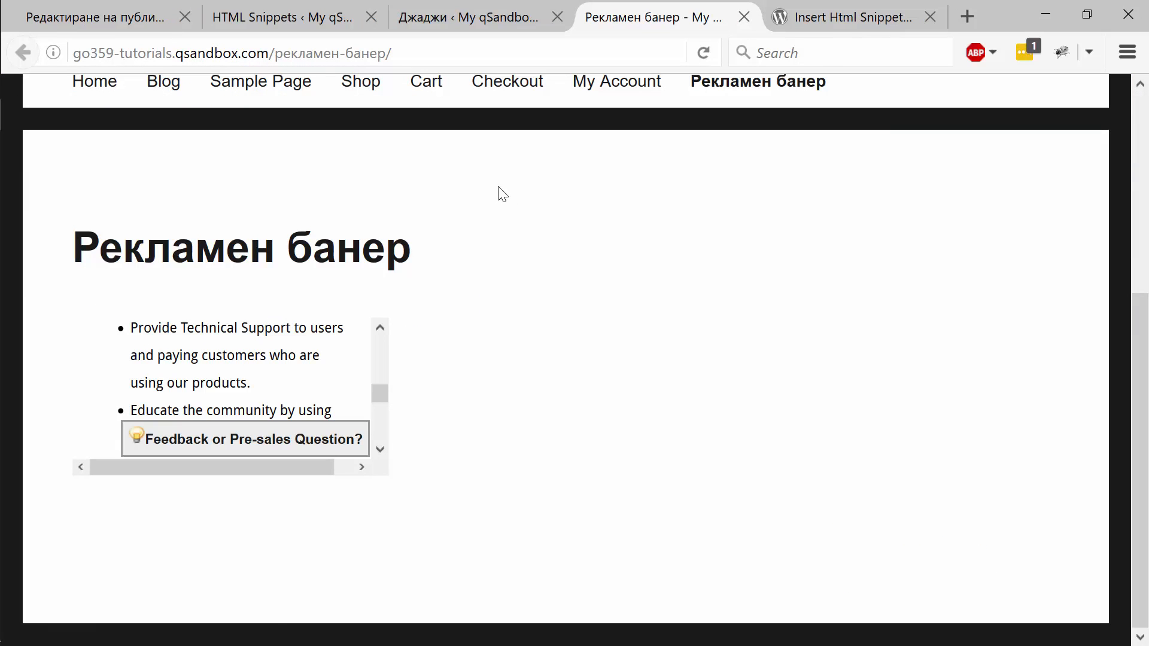
Step: Reload the public "Рекламен банер" page and look through it for the snippet widget
{"action": "left_click", "coordinate": [704, 53]}
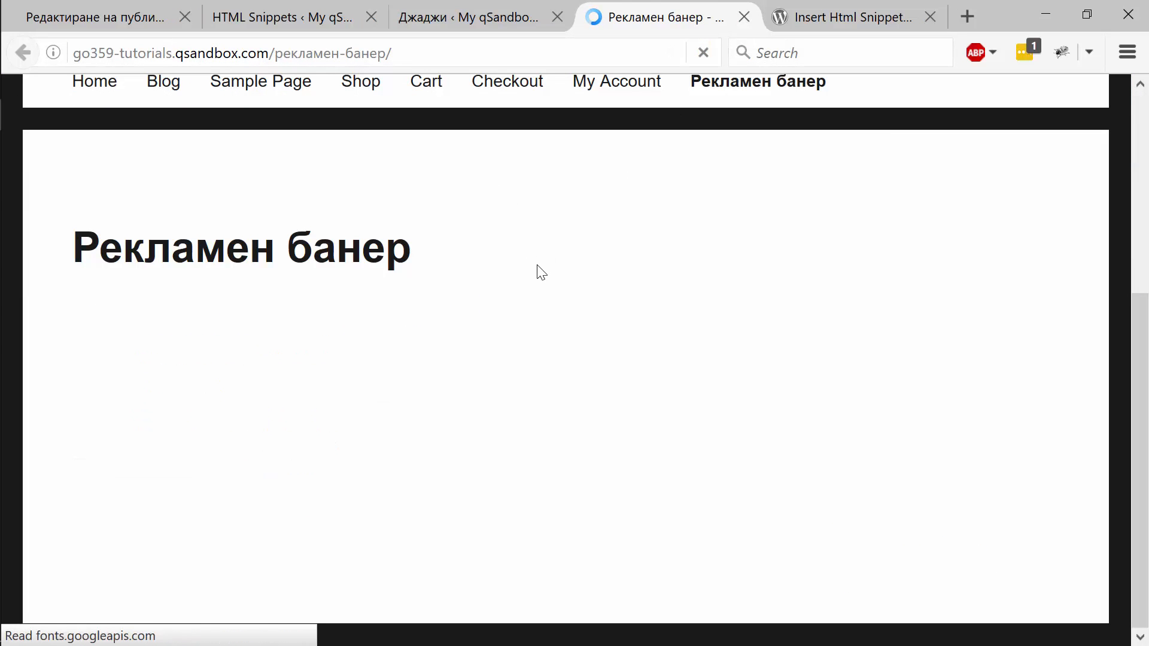
{"action": "scroll", "coordinate": [537, 269], "scroll_direction": "up", "scroll_amount": 5}
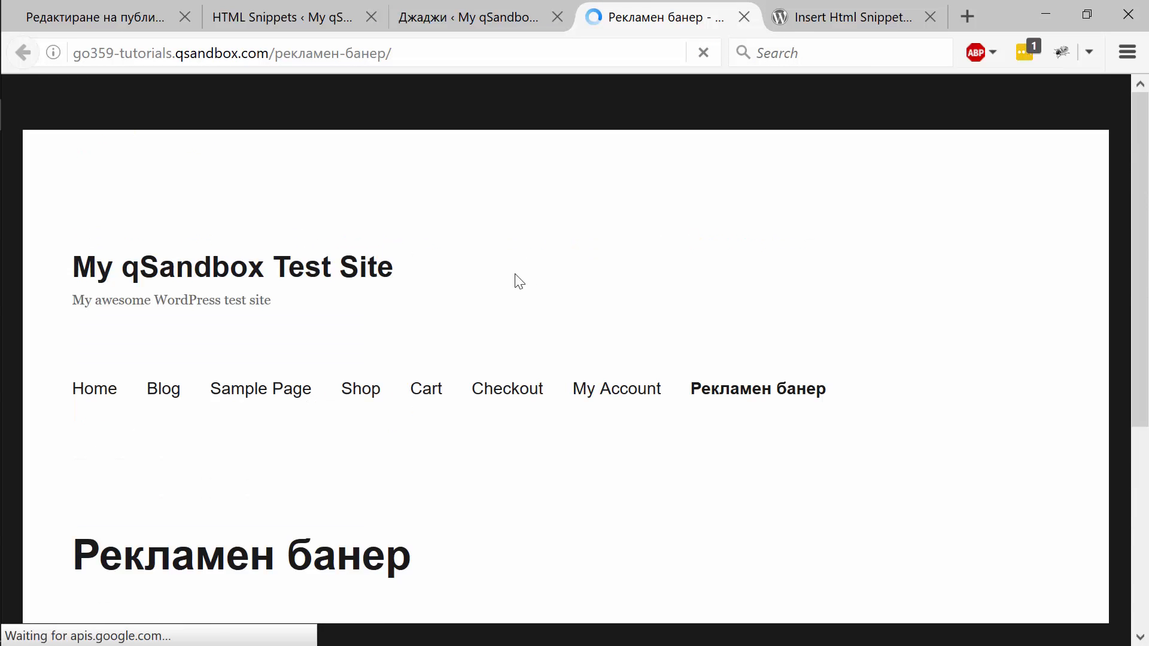
{"action": "scroll", "coordinate": [295, 385], "scroll_direction": "down", "scroll_amount": 5}
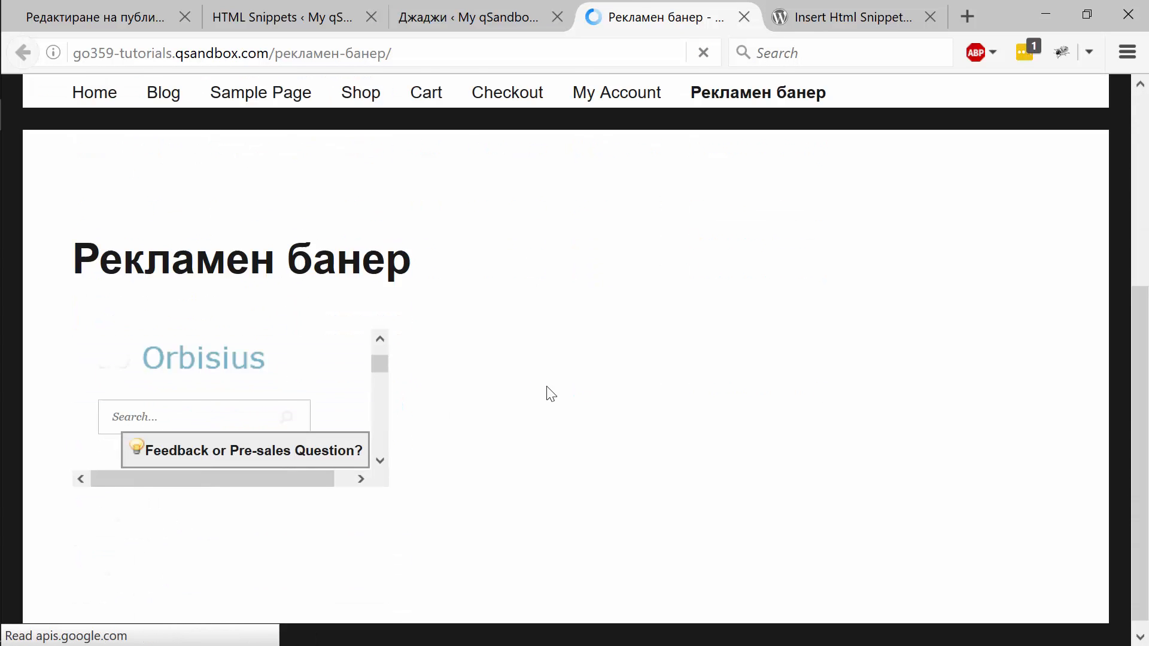
{"action": "scroll", "coordinate": [720, 384], "scroll_direction": "up", "scroll_amount": 5}
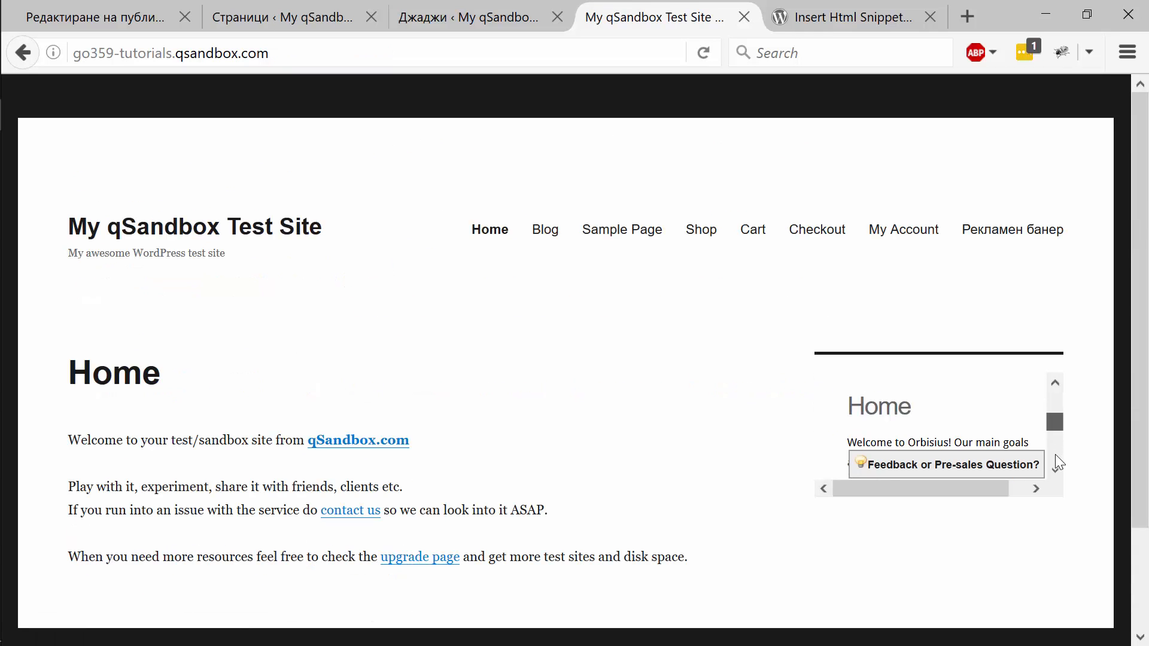
Step: Examine the iframe embedded by the snippet widget in the sidebar of the site's Home page
{"action": "left_click_drag", "start_coordinate": [1056, 455], "coordinate": [1055, 460]}
{"action": "left_click_drag", "start_coordinate": [962, 489], "coordinate": [883, 491]}
{"action": "left_click_drag", "start_coordinate": [1055, 455], "coordinate": [1053, 412]}
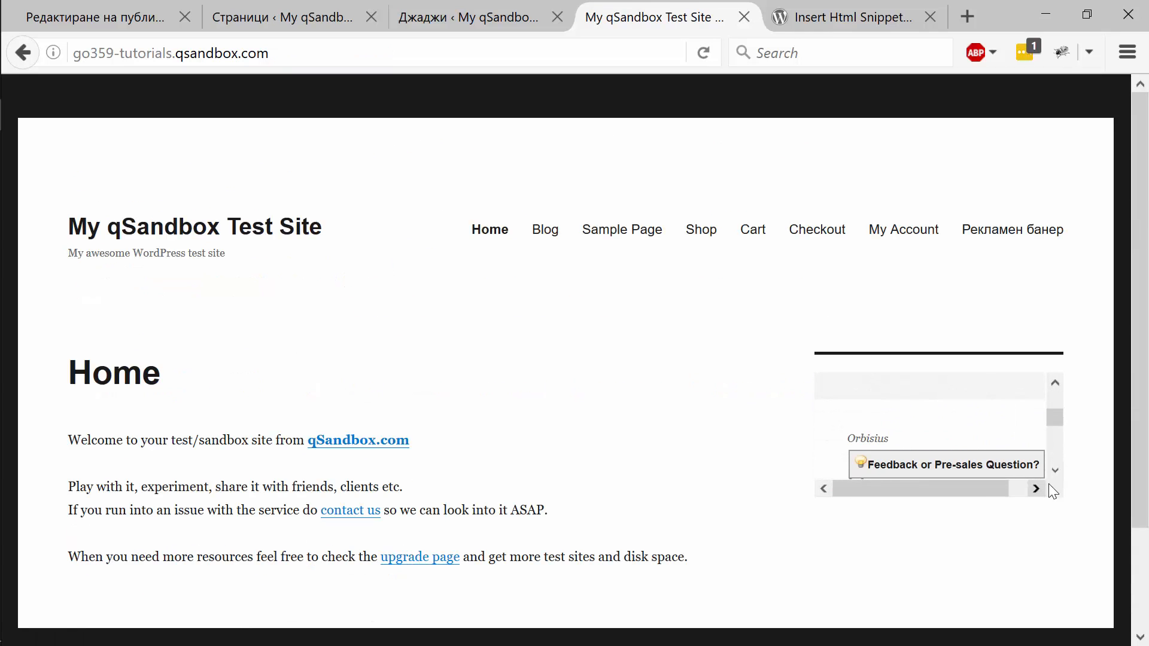
{"action": "scroll", "coordinate": [1085, 502], "scroll_direction": "down", "scroll_amount": 2}
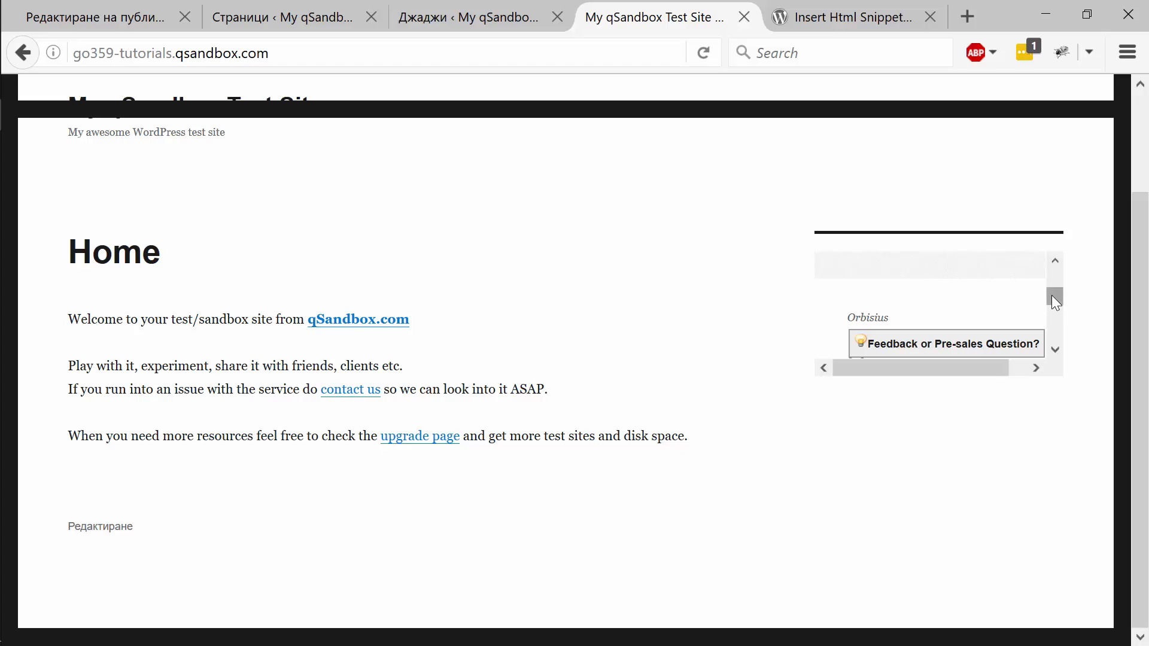
{"action": "left_click_drag", "start_coordinate": [1055, 299], "coordinate": [967, 257]}
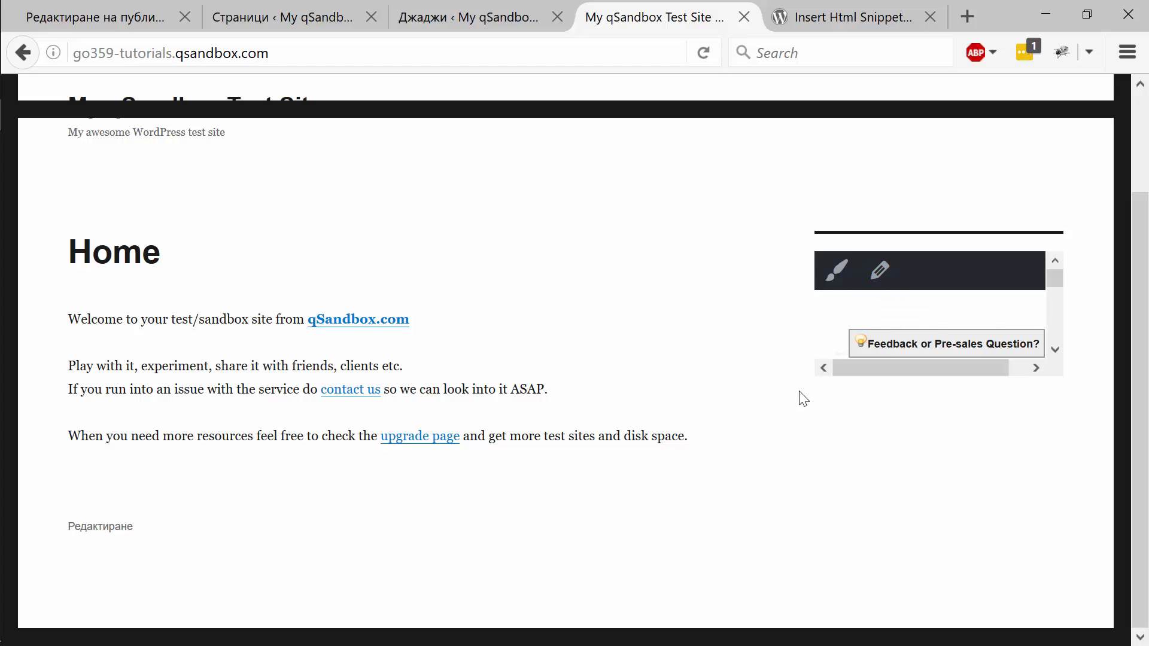